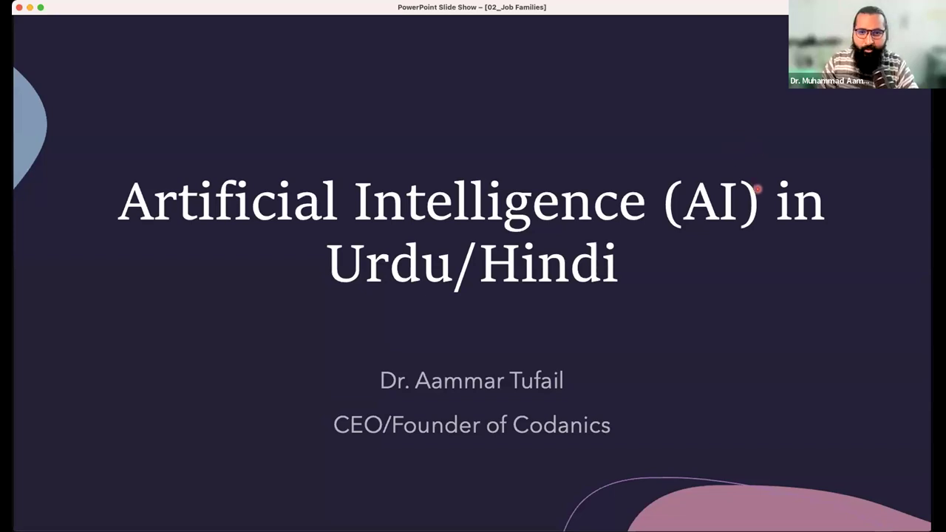
Advance the slide show from the title slide to the software installation and websites slide
key("Right")
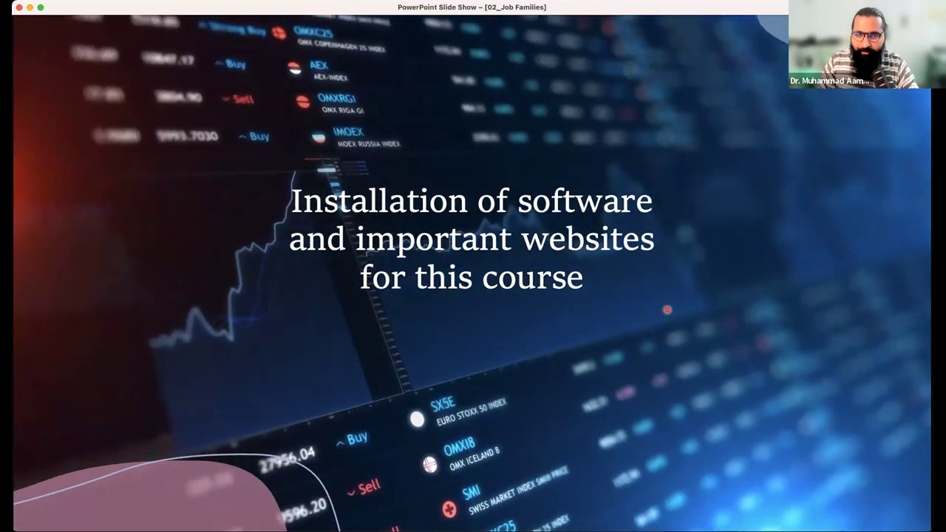
Move on to the List of Tasks slide, showing only its title
key("Right")
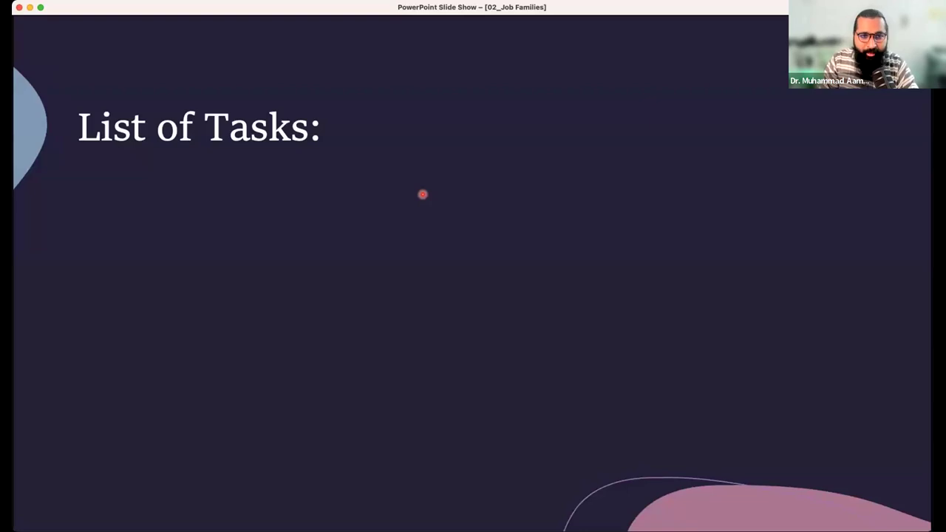
Reveal the Python, Visual Studio Code (vscode) and Miniconda bullets one after another
key("Right")
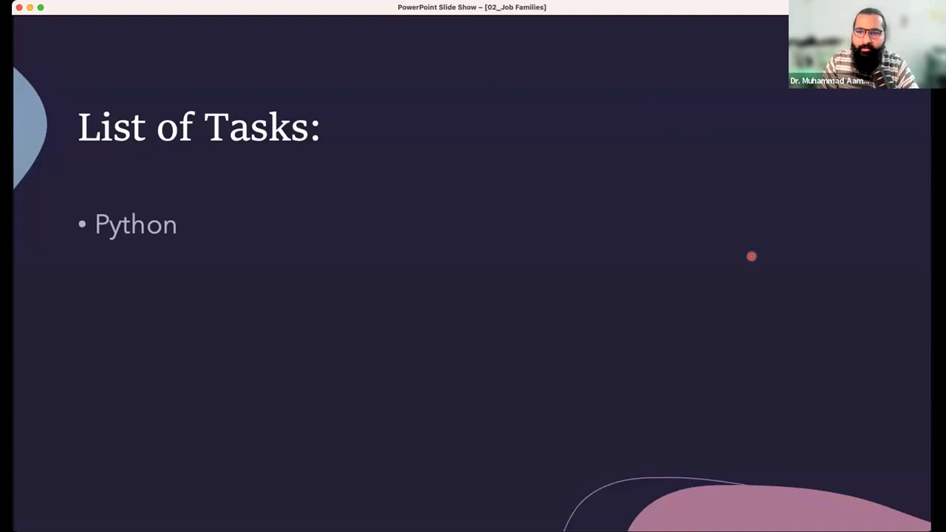
key("Right")
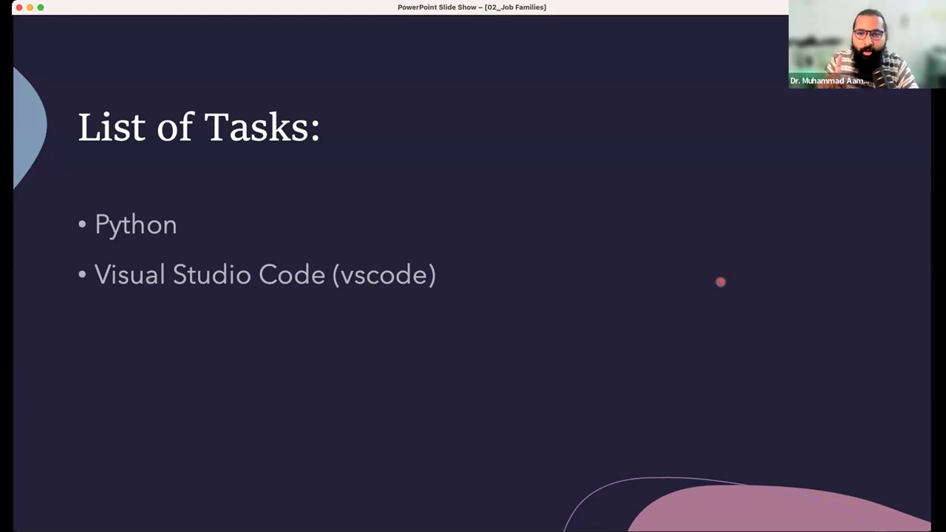
key("Right")
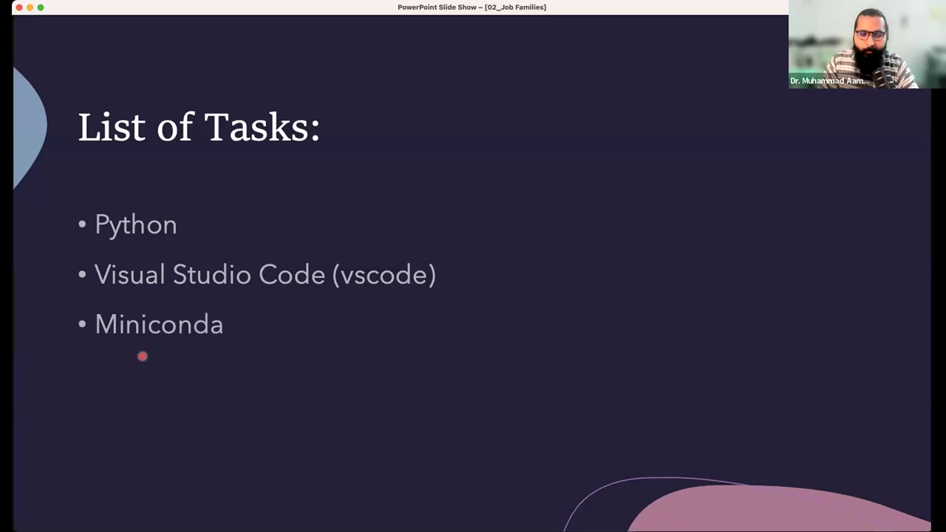
Show the Git bullet, then advance to the slide listing the Github student/Teacher Developer Pack
key("Right")
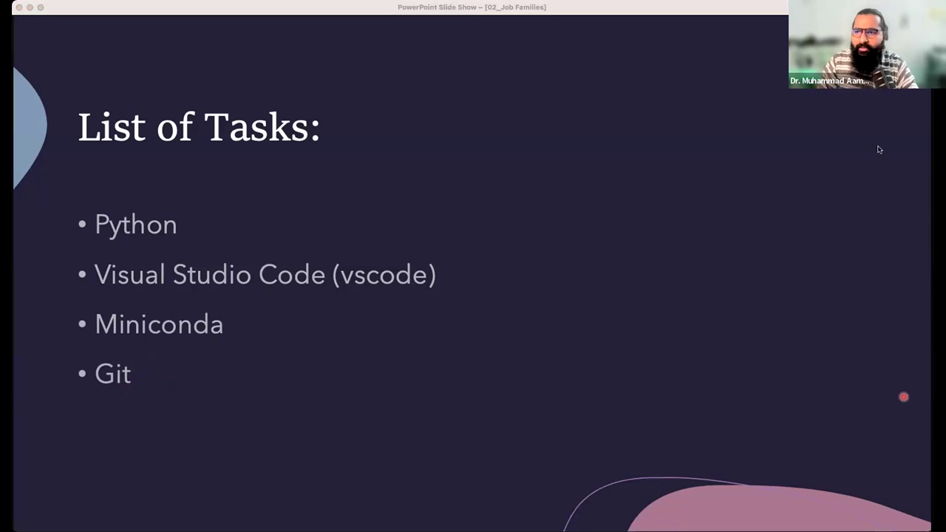
left_click(751, 253)
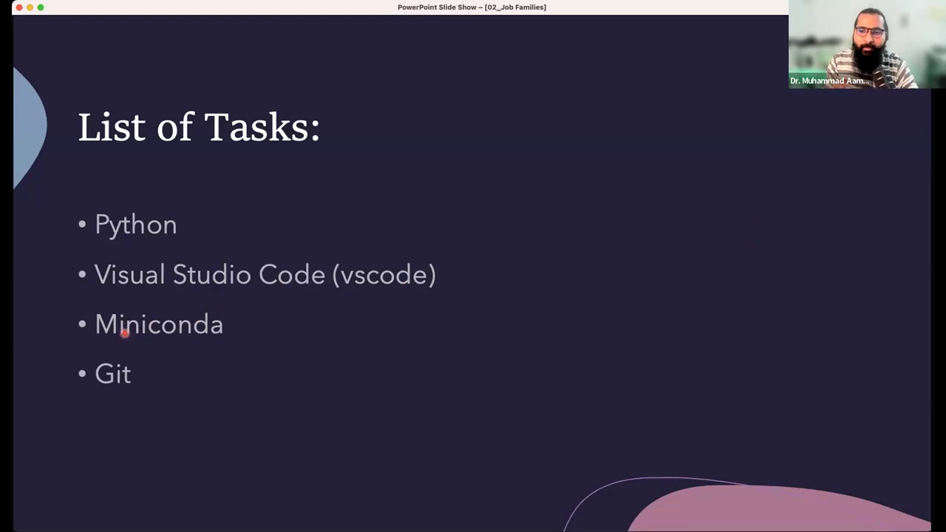
key("Right")
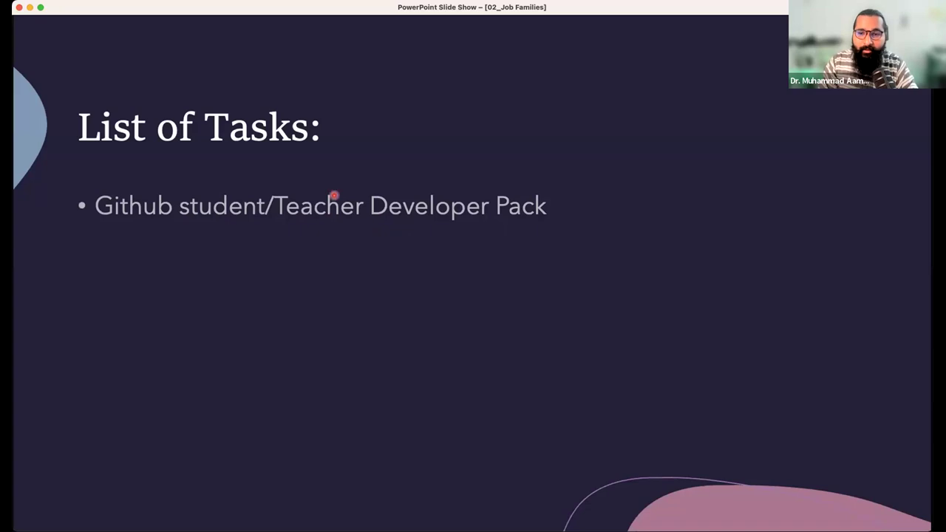
Reveal each account bullet in turn: Github, Kaggle, LinkedIN, Twitter and Poe.com
key("Right")
key("Right")
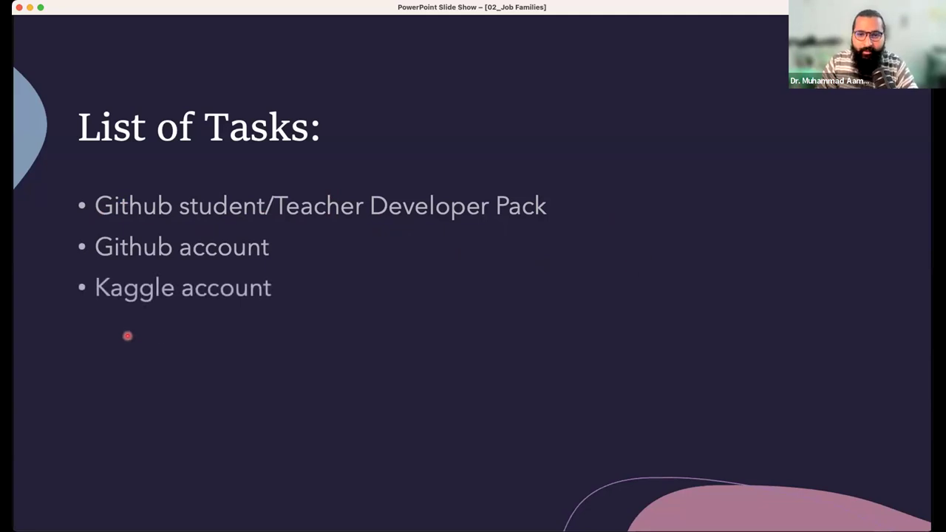
key("Right")
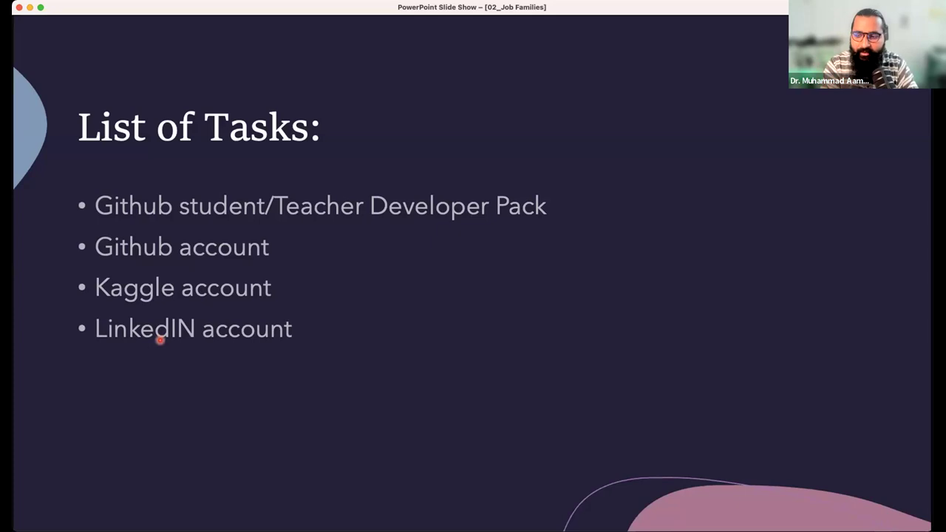
key("Right")
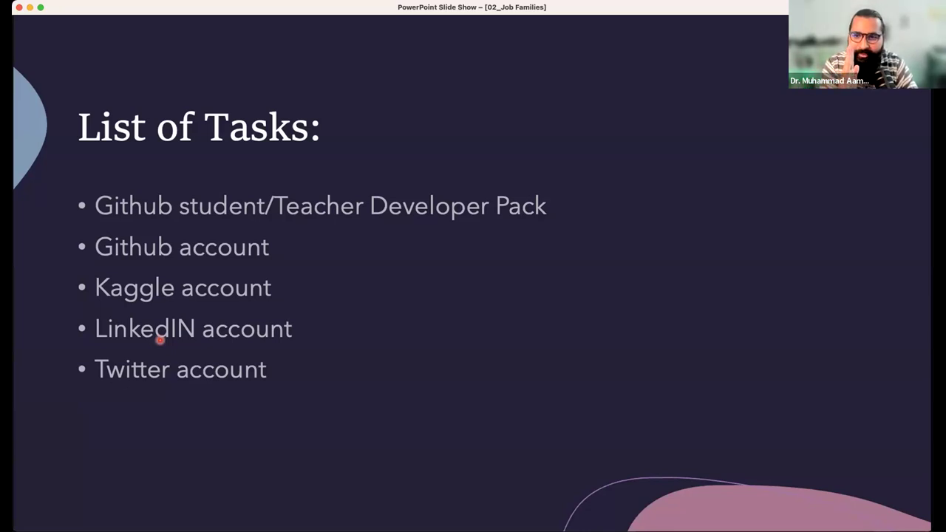
key("Right")
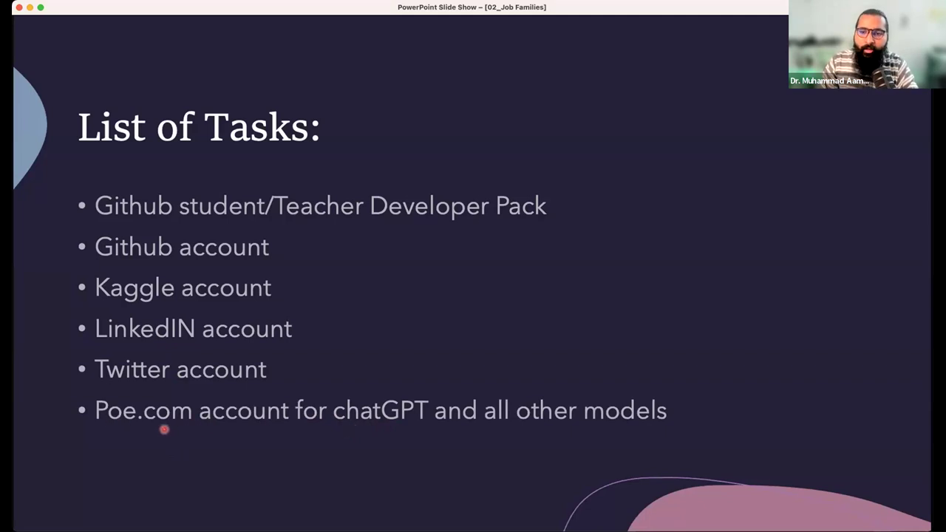
Show the Youtube account/Google Account bullet, then advance to the 'Let's do it together and install software' slide
key("Right")
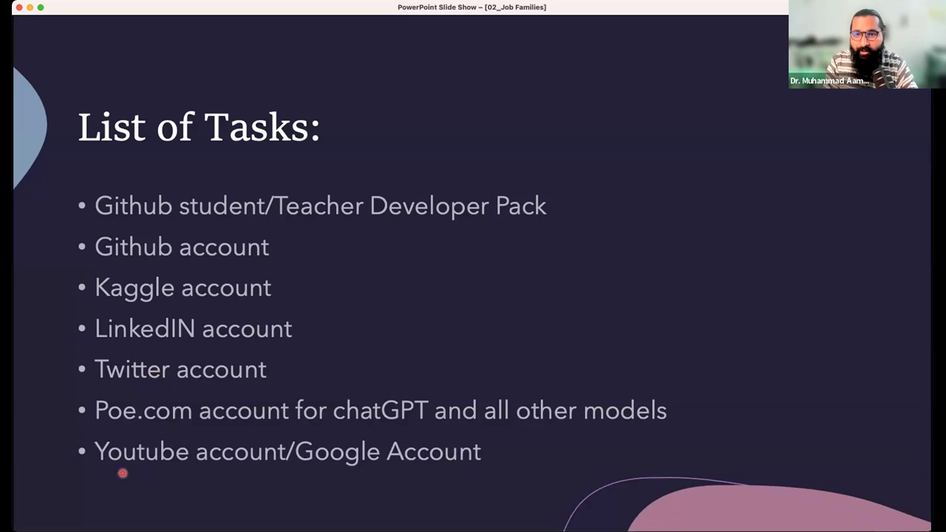
key("Right")
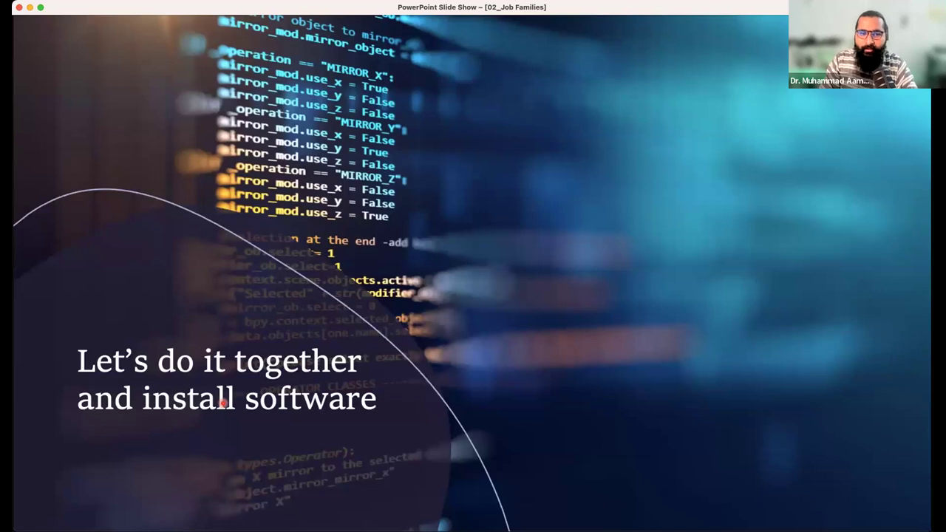
key("super+Tab")
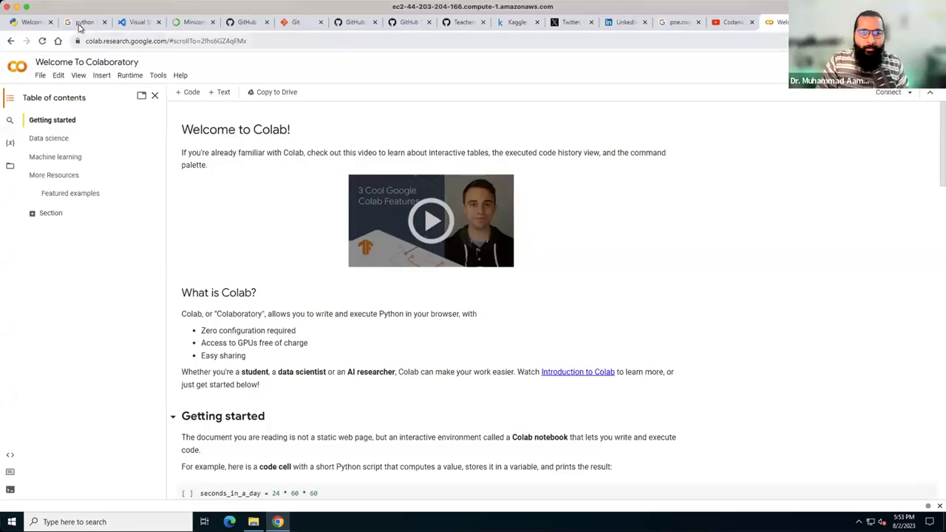
Open a new browser tab and move it into second position
left_click(79, 25)
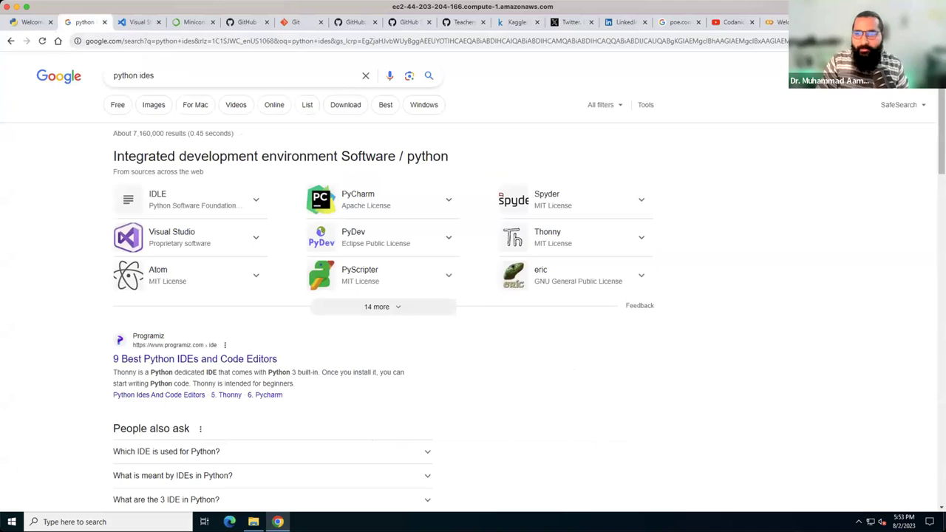
key("ctrl+t")
left_click_drag(771, 22, 29, 27)
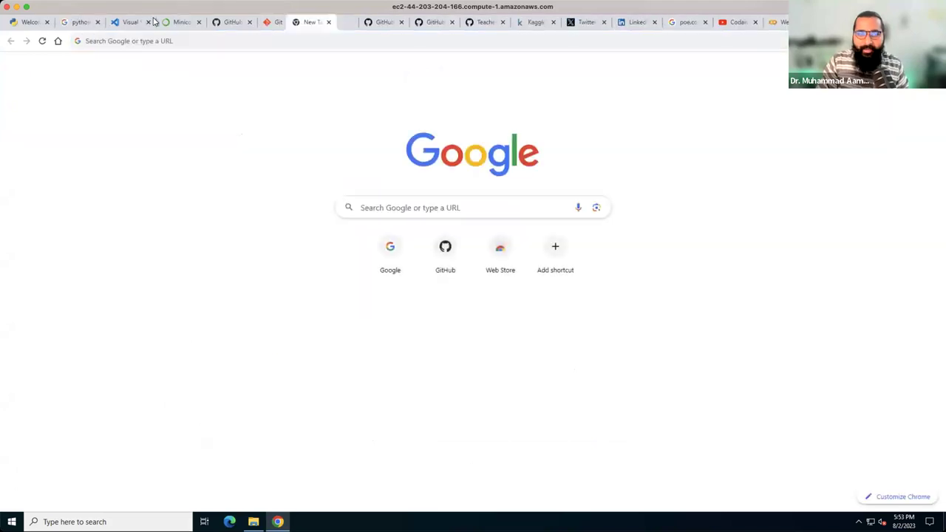
Search Google for 'python' and open python.org's Downloads page
left_click(58, 41)
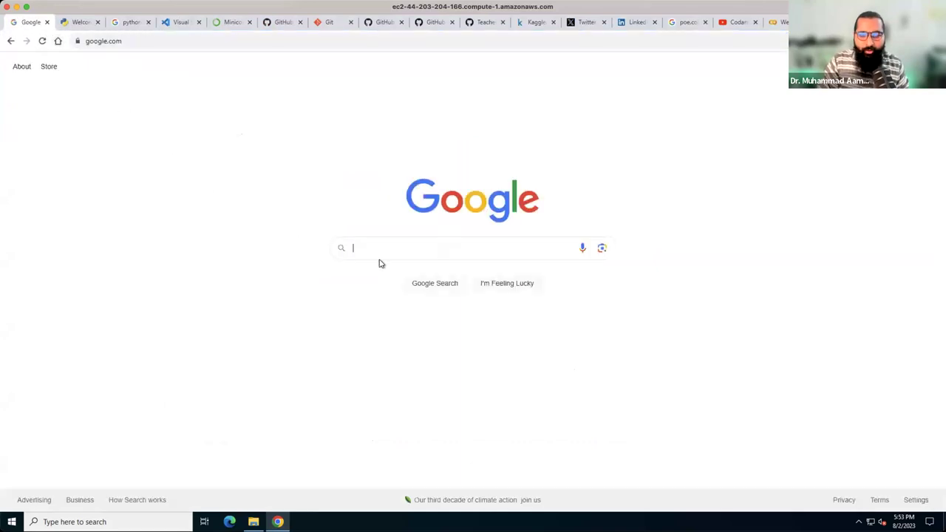
left_click(396, 248)
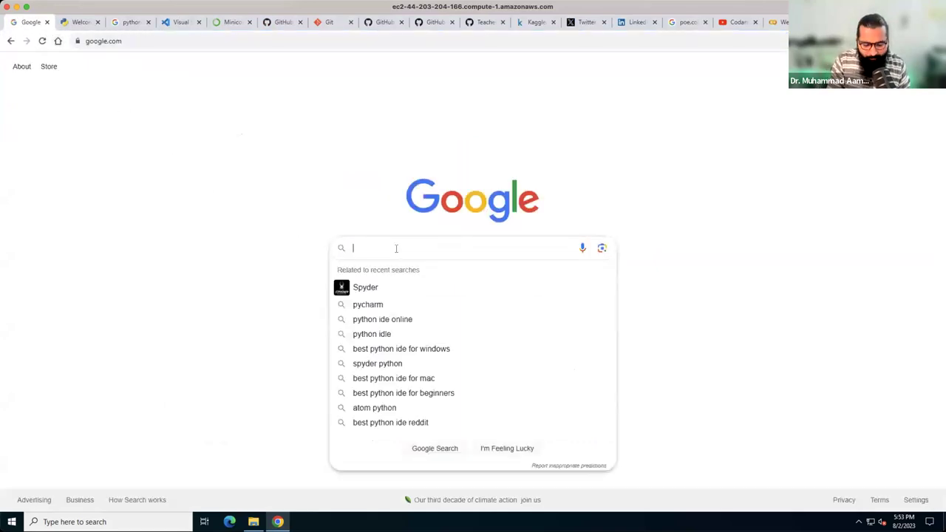
type("python")
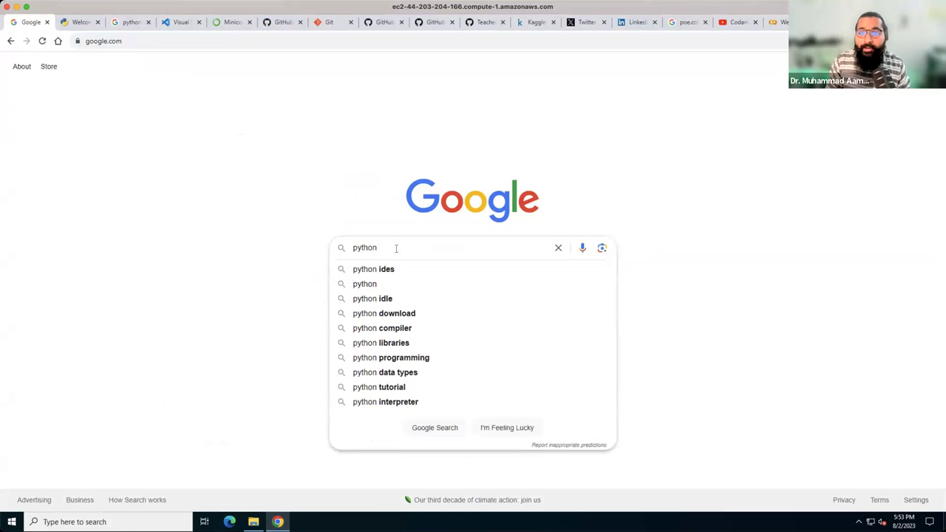
key("Return")
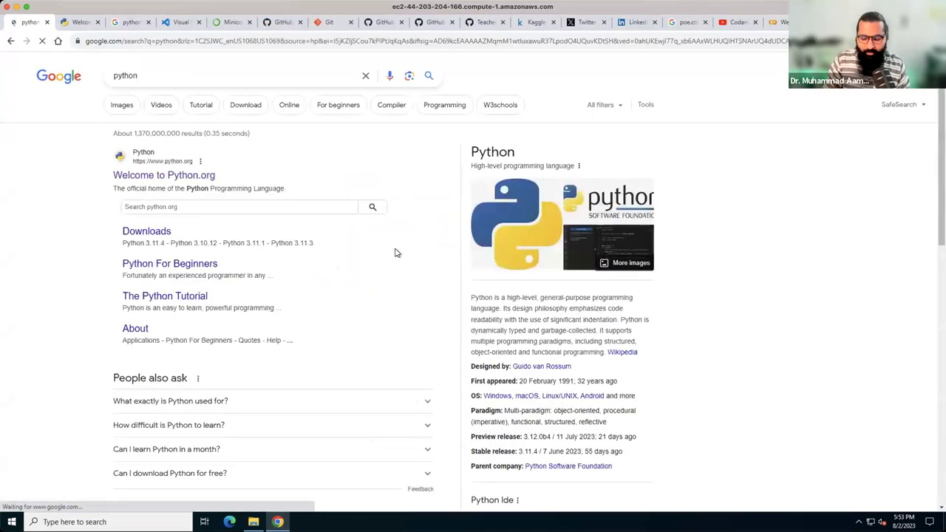
left_click(146, 232)
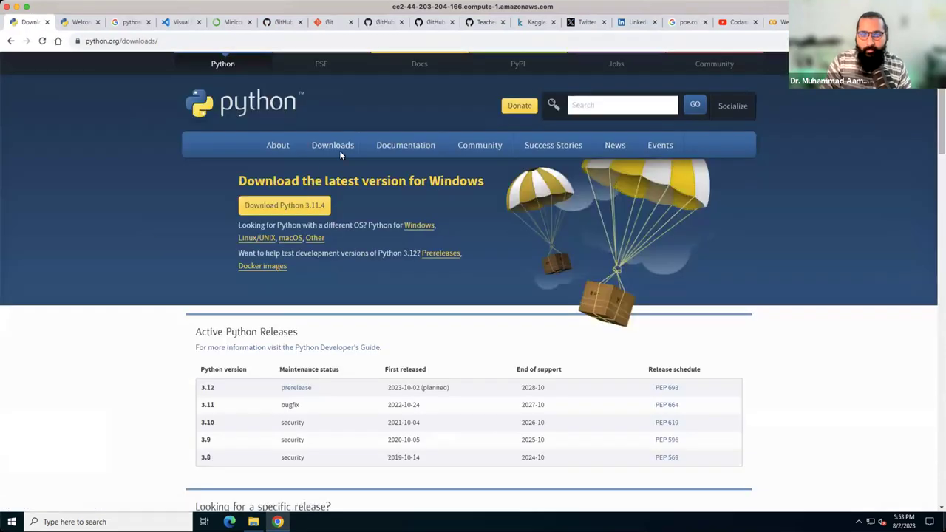
Download the 24.2 MB Python 3.11.4 Windows installer, python-3.11.4-amd64.exe
mouse_move(341, 151)
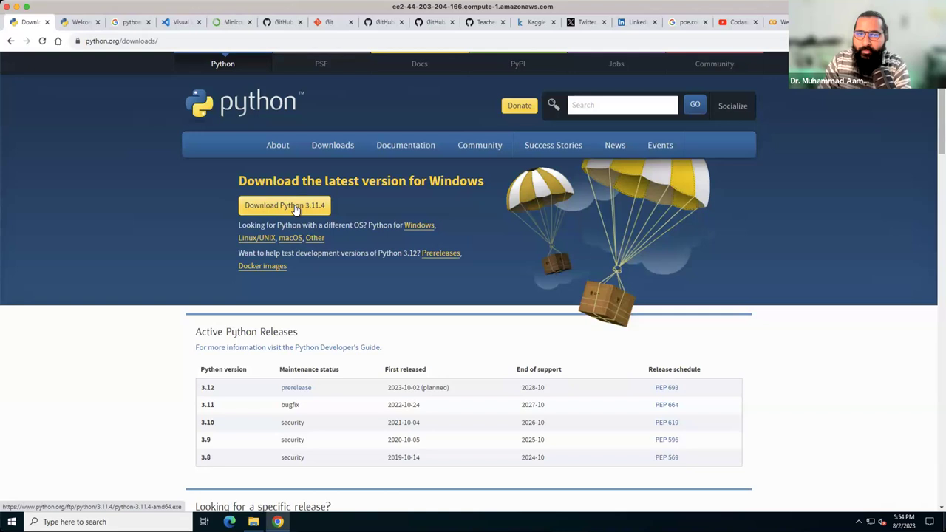
left_click(294, 209)
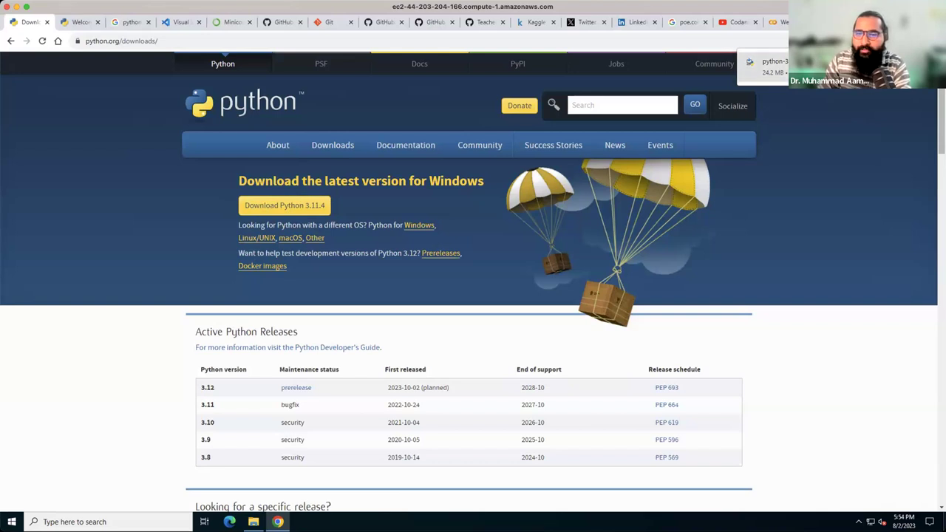
Run python-3.11.4-amd64 from the Downloads folder as administrator
left_click(252, 521)
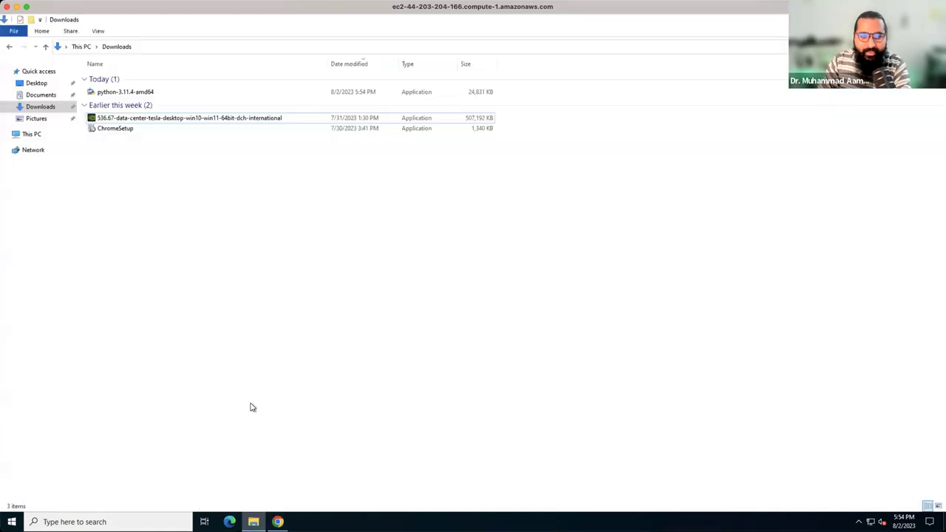
left_click_drag(135, 151, 136, 124)
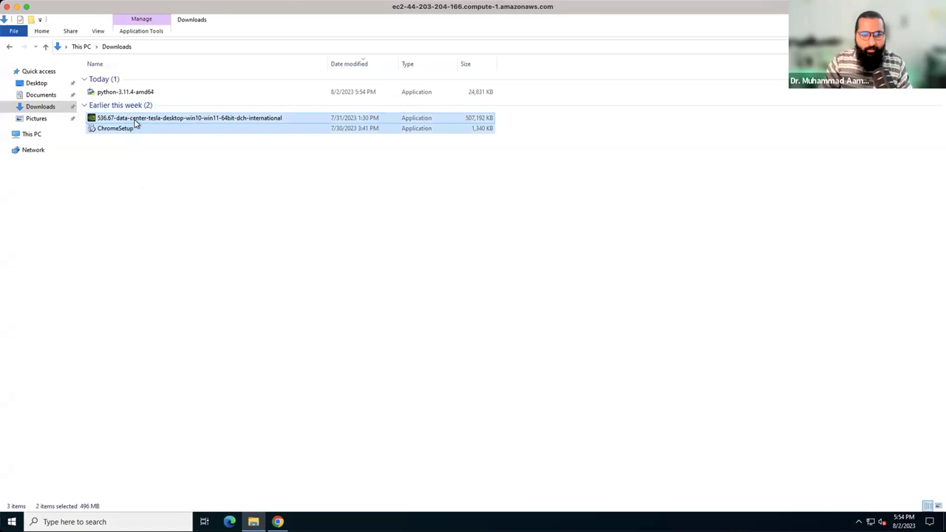
left_click(138, 181)
scroll(185, 125, "up", 5)
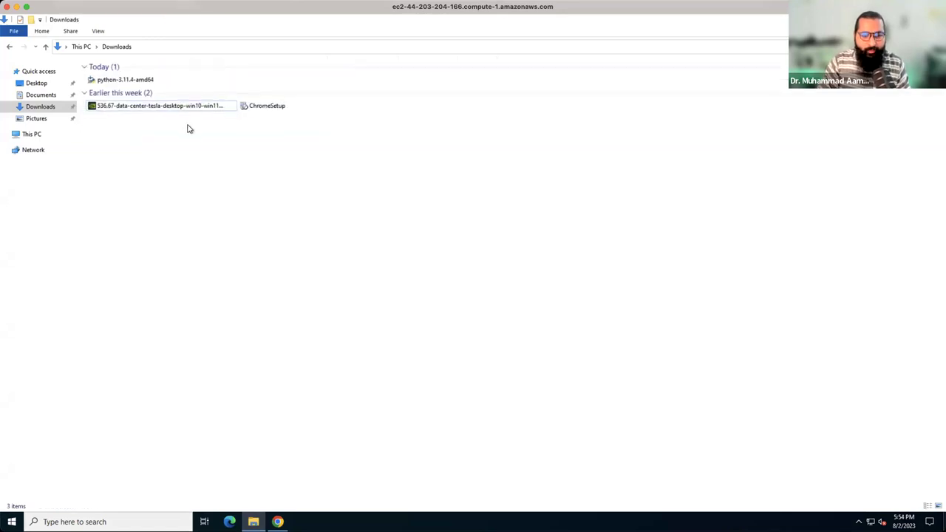
scroll(206, 155, "up", 1)
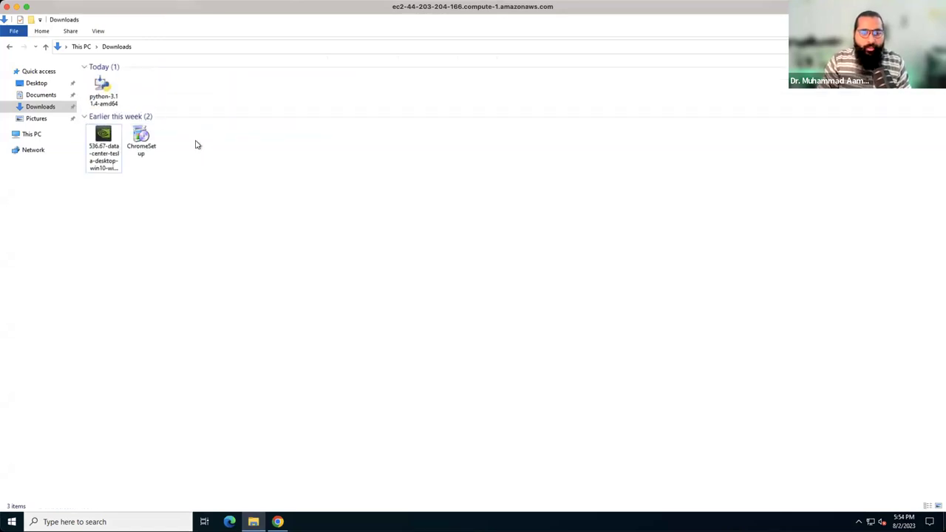
left_click(107, 92)
right_click(108, 93)
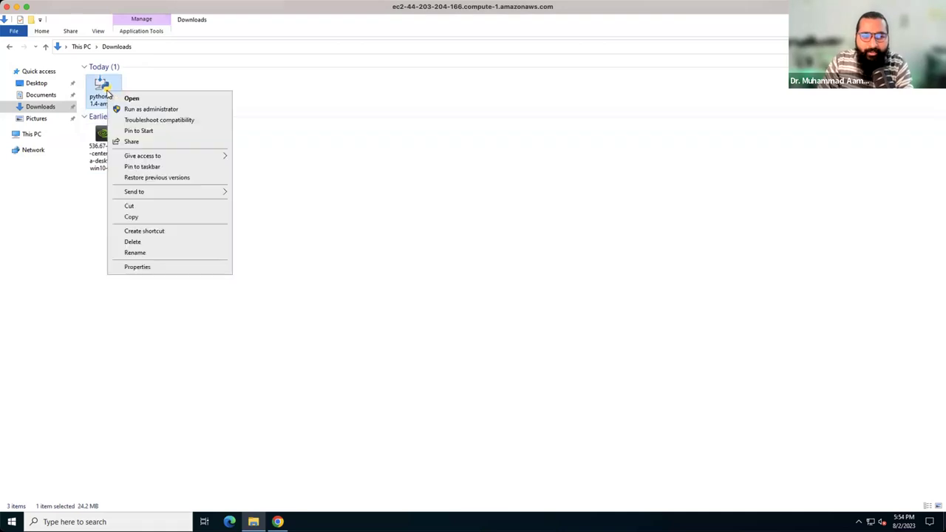
left_click(142, 110)
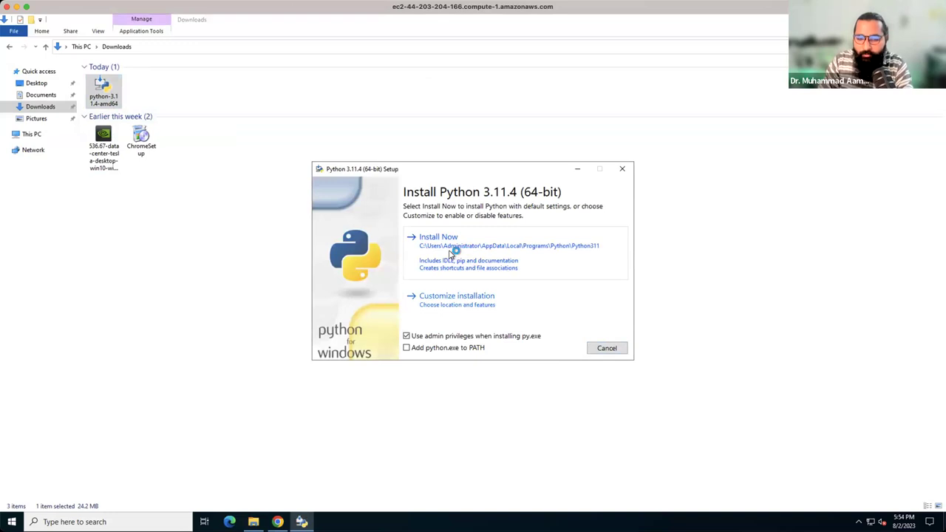
Enable 'Add python.exe to PATH' and begin the default Install Now installation
left_click(407, 348)
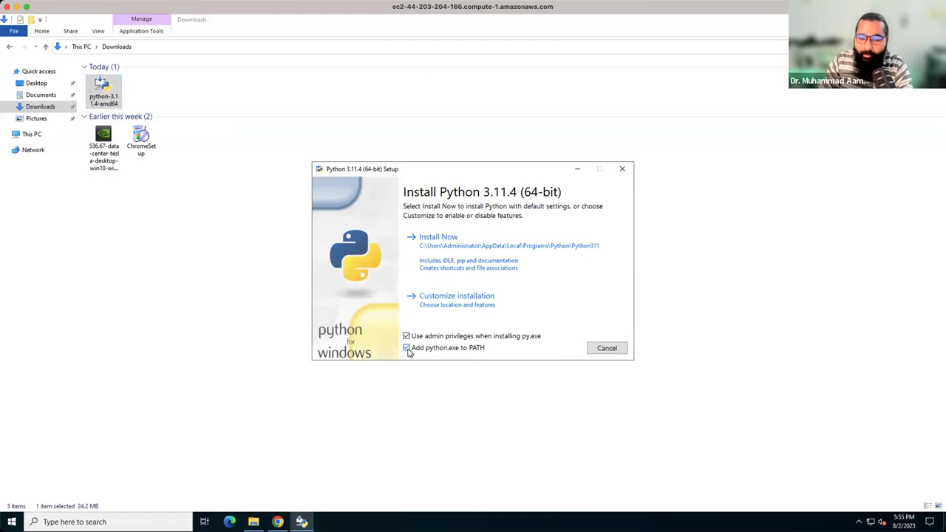
left_click(466, 254)
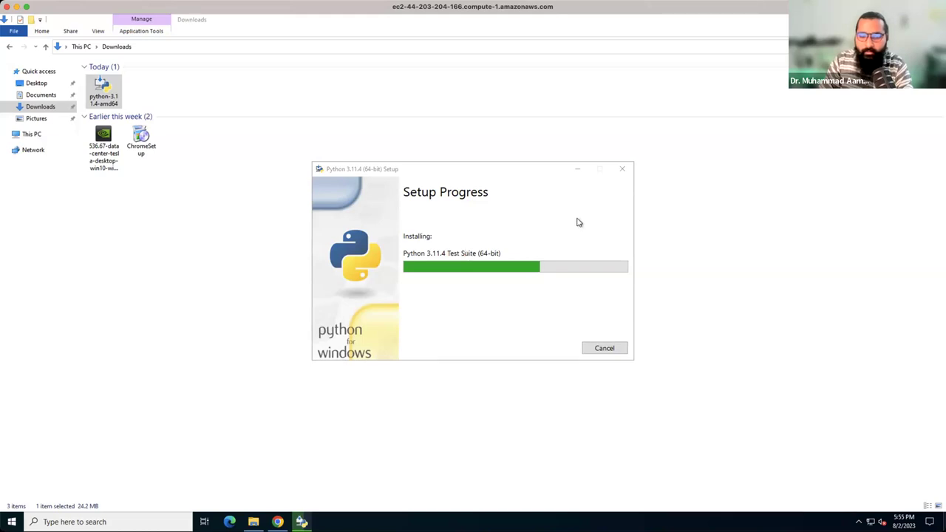
Clear other windows to the desktop and move the Python installer up and left while it installs
key("super+d")
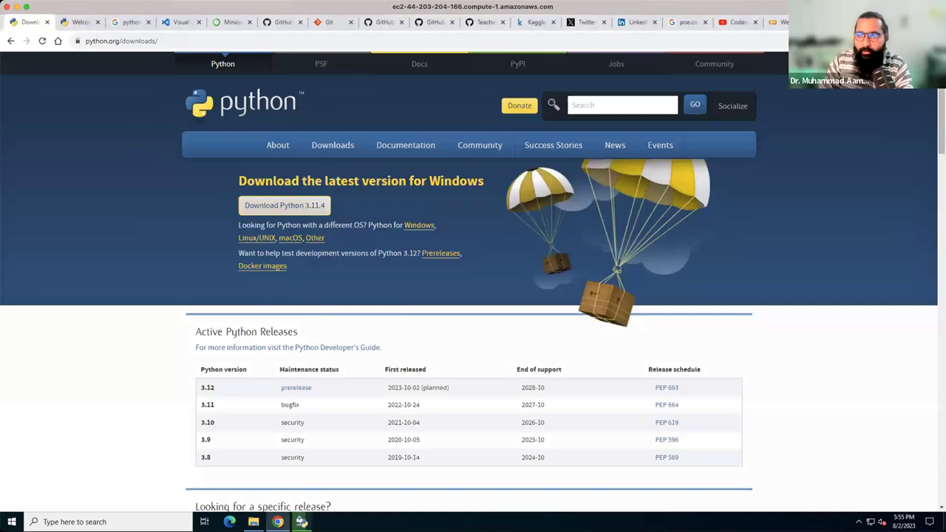
right_click(771, 157)
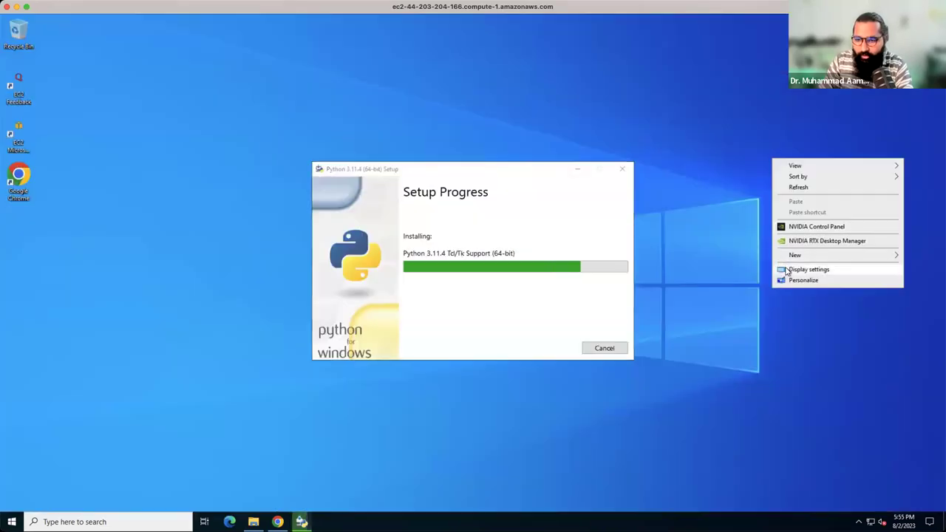
left_click(752, 251)
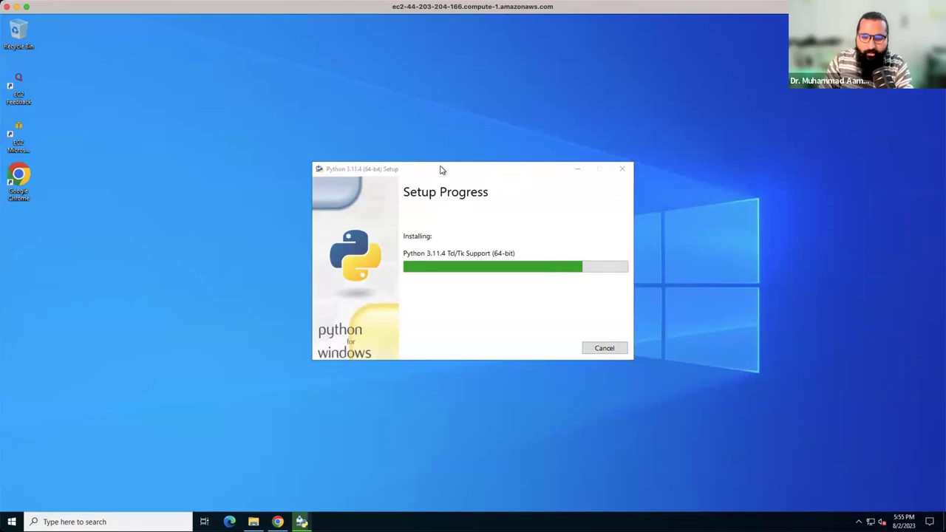
left_click_drag(441, 169, 348, 148)
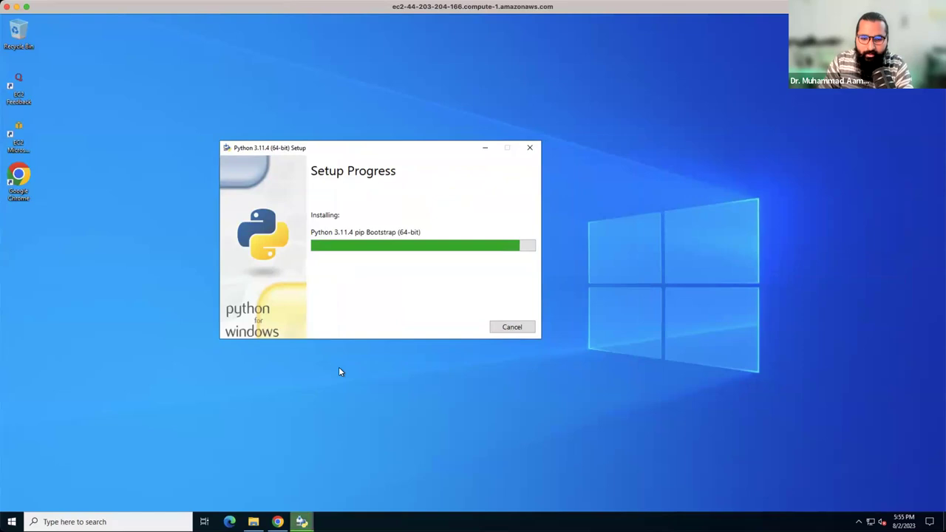
mouse_move(277, 521)
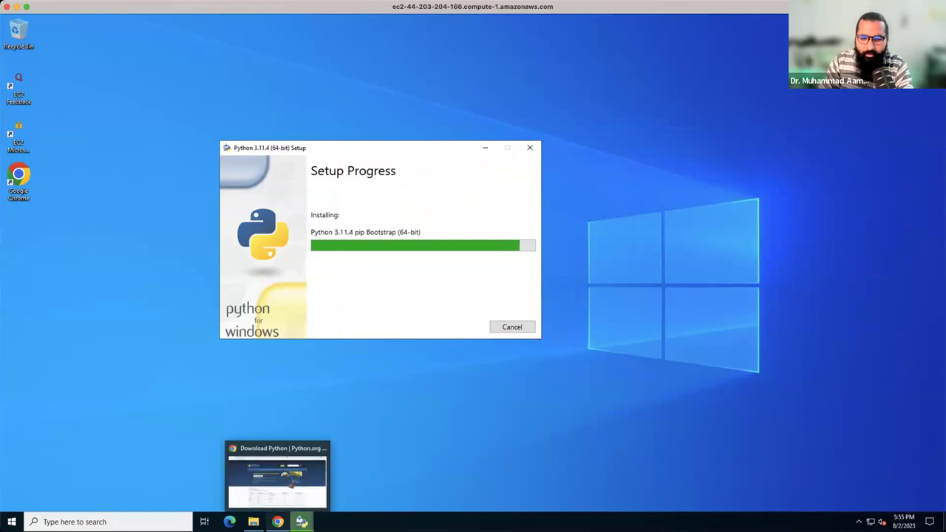
right_click(654, 363)
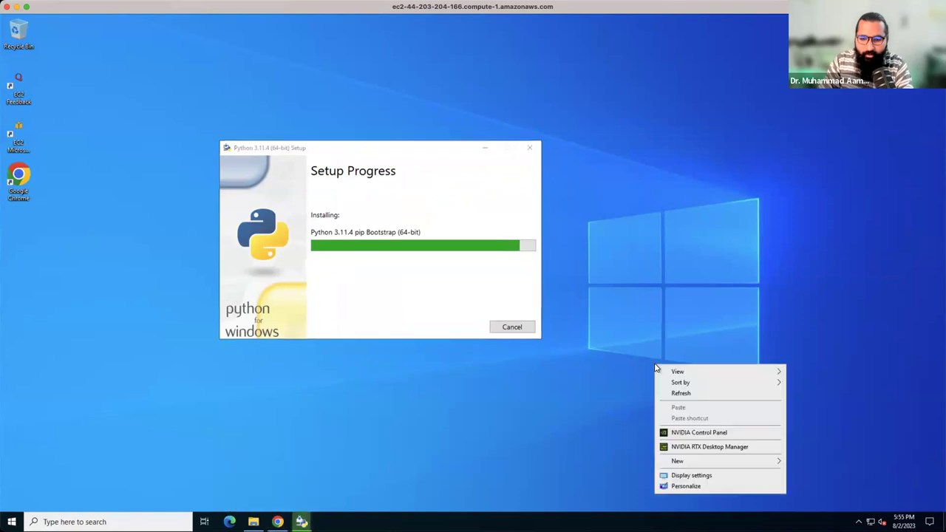
Close the finished Python 3.11.4 installer and the display settings window
left_click(687, 477)
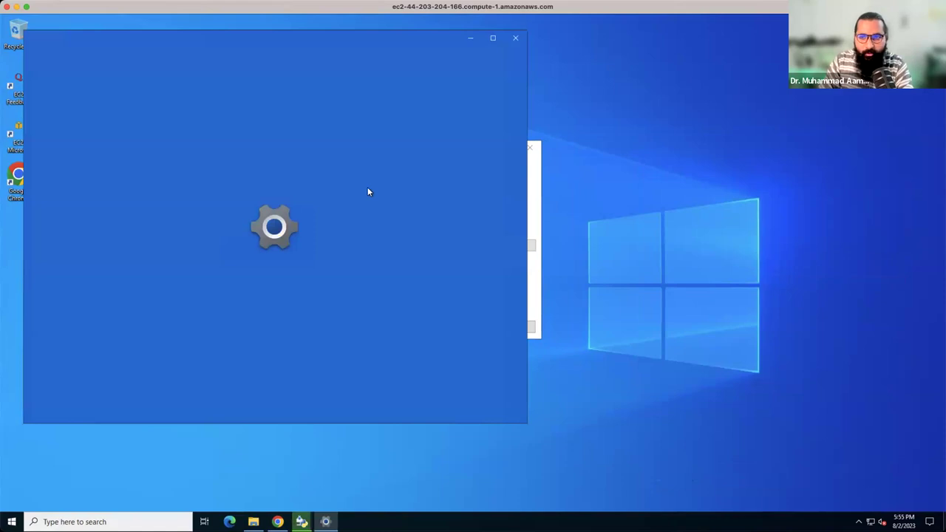
left_click(532, 192)
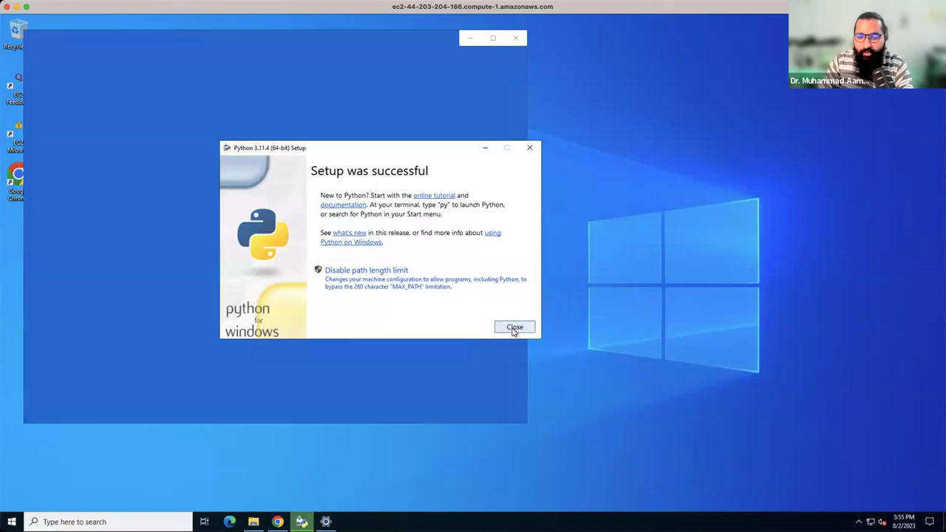
left_click(513, 329)
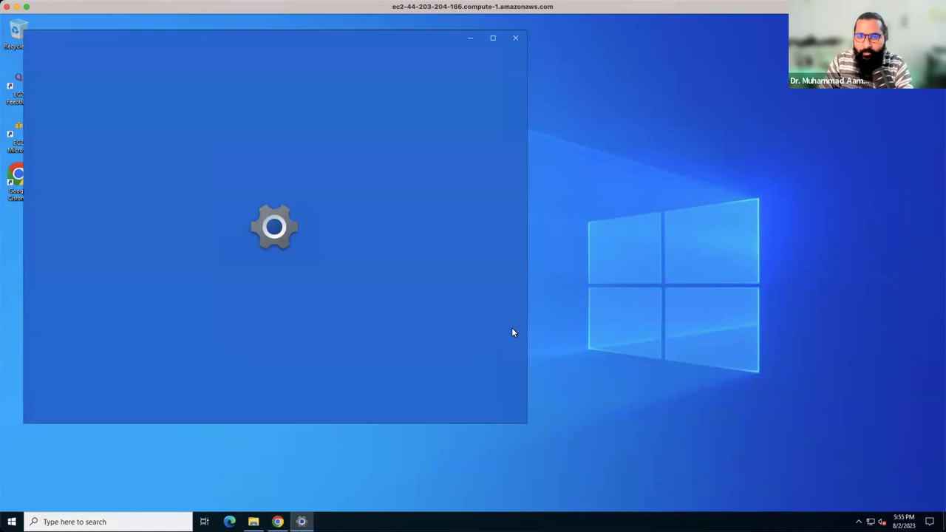
left_click(515, 37)
Minimise Chrome so the empty Windows desktop shows
left_click(277, 522)
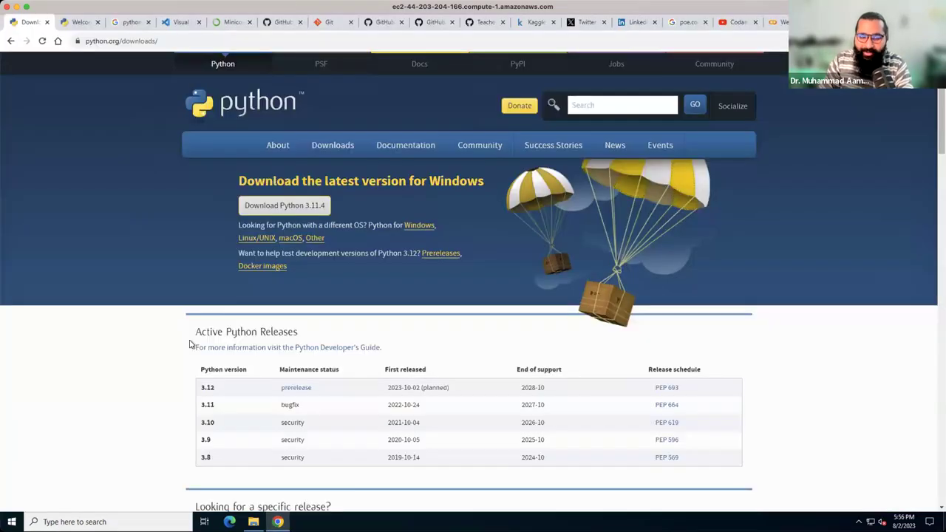
left_click(141, 520)
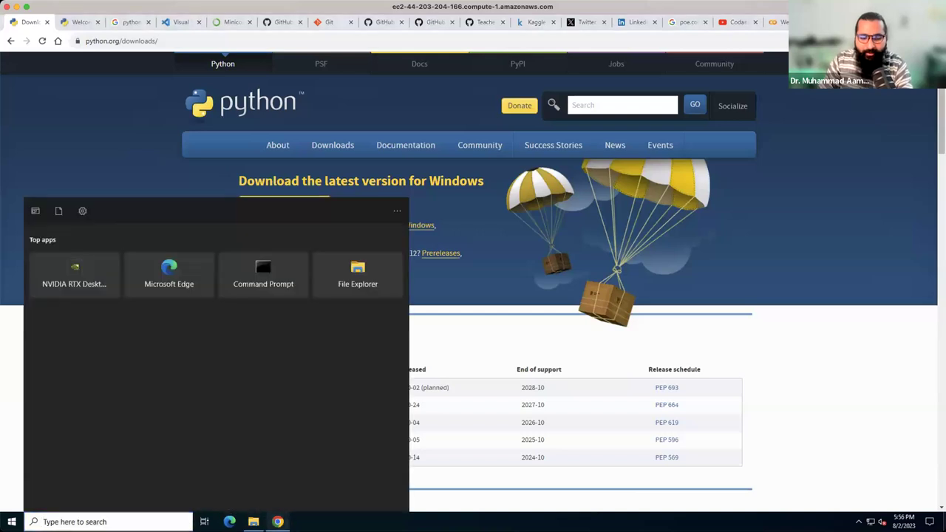
left_click(141, 521)
left_click(277, 521)
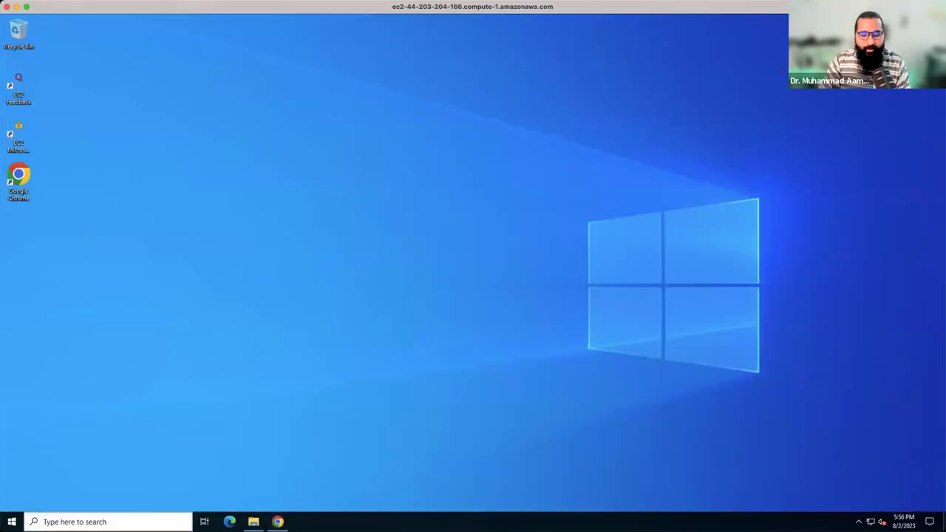
Search 'python' and launch the Python 3.11 (64-bit) console, moved to the screen centre
left_click(148, 521)
type("python")
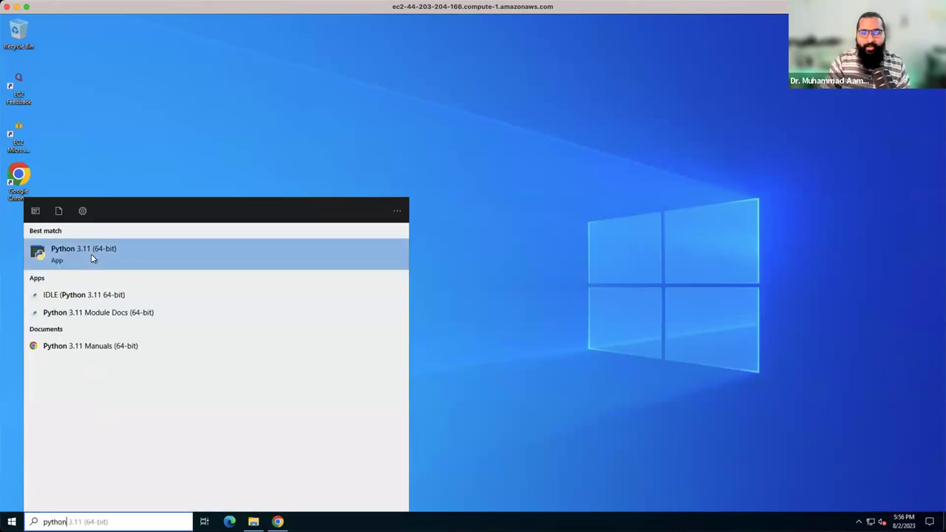
left_click(93, 258)
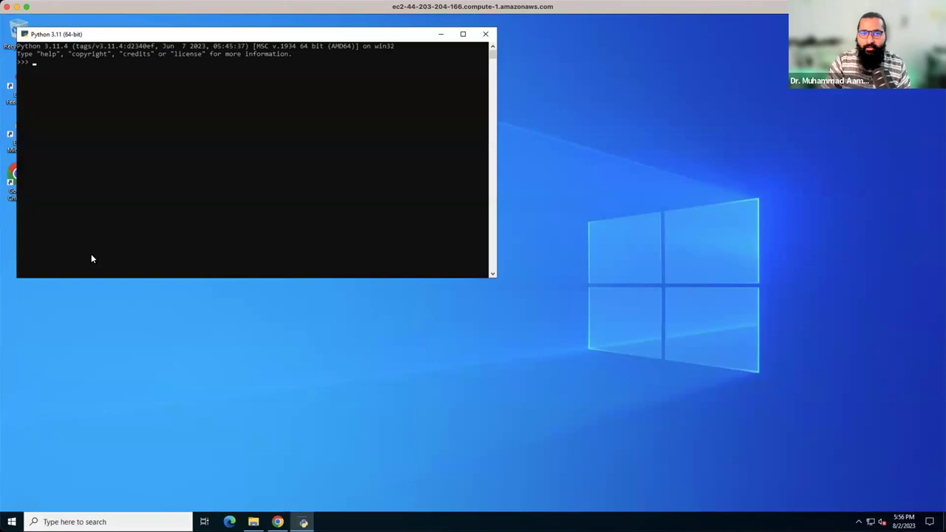
left_click_drag(78, 36, 198, 116)
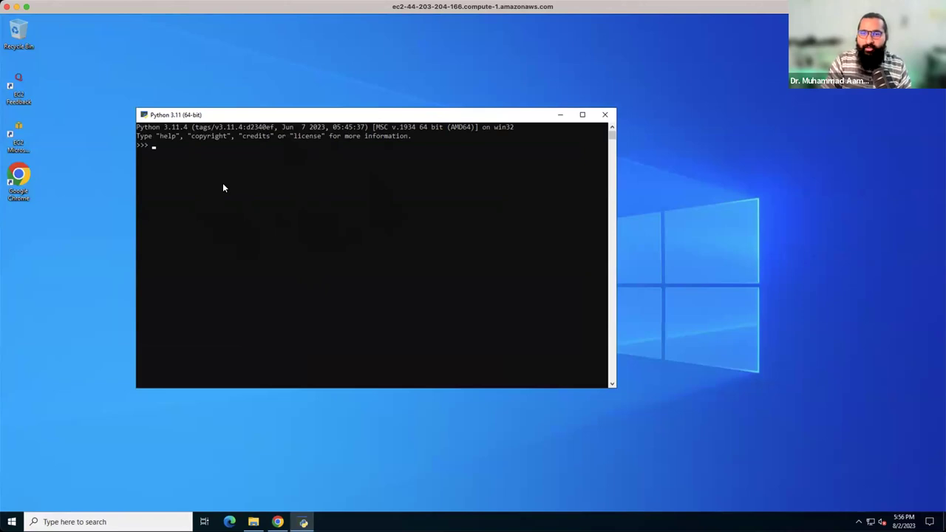
Evaluate 3+4 in the Python console, getting 7
left_click(223, 187)
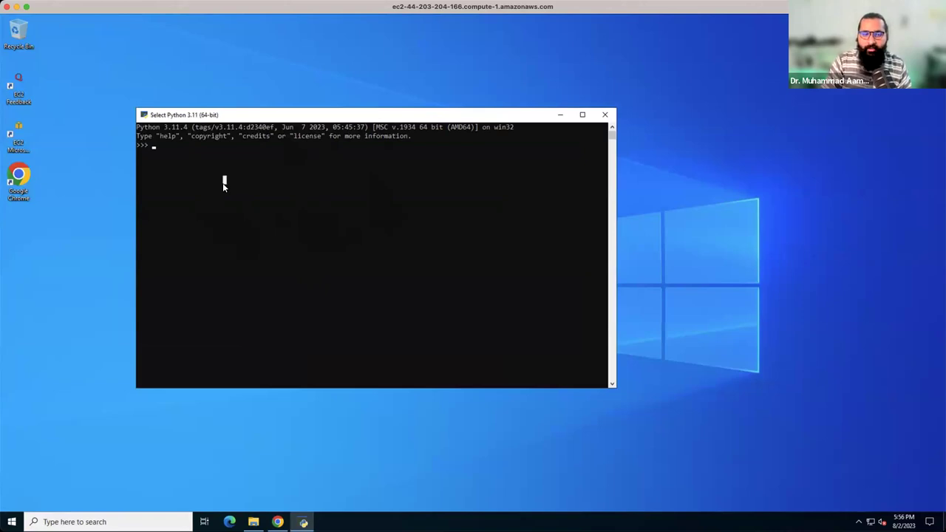
key("Escape")
type("3+4")
key("Return")
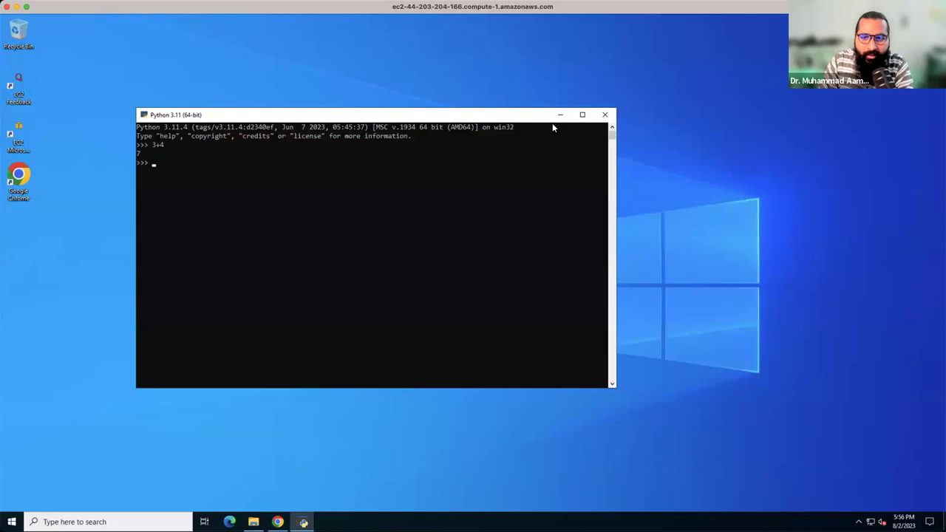
Close the Python console, start Python in Command Prompt, then leave it with exit()
left_click(604, 114)
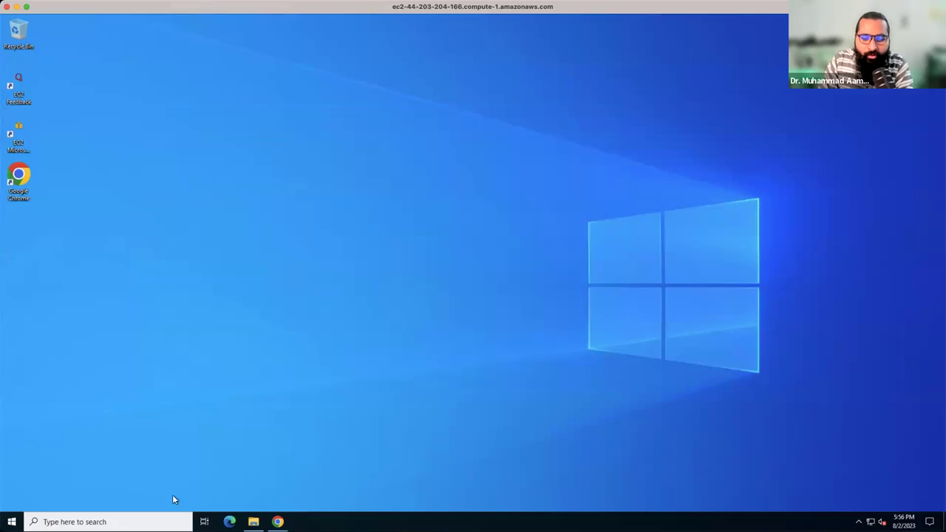
left_click(163, 521)
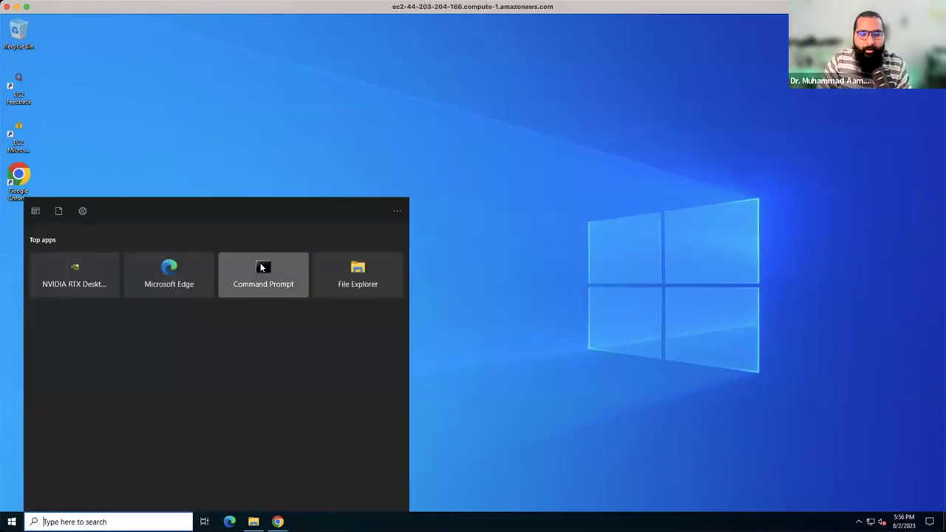
left_click(261, 267)
type("python")
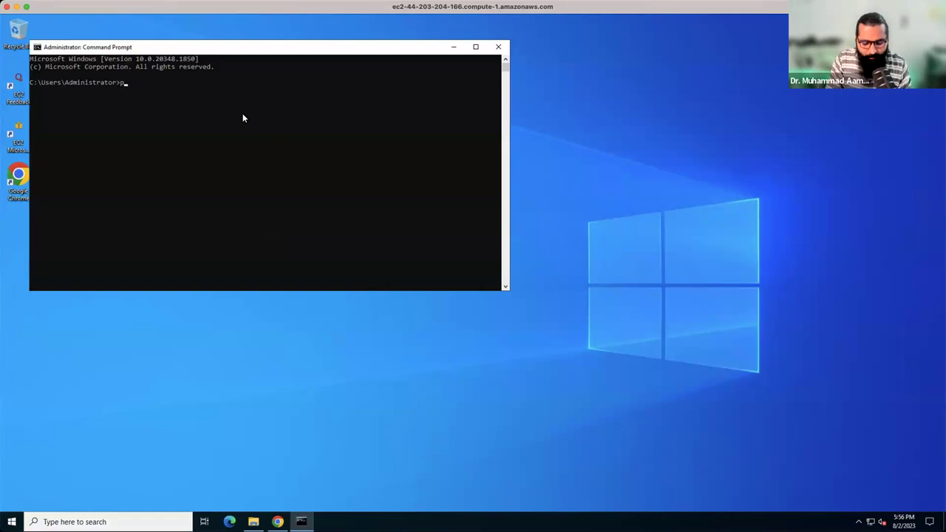
key("Return")
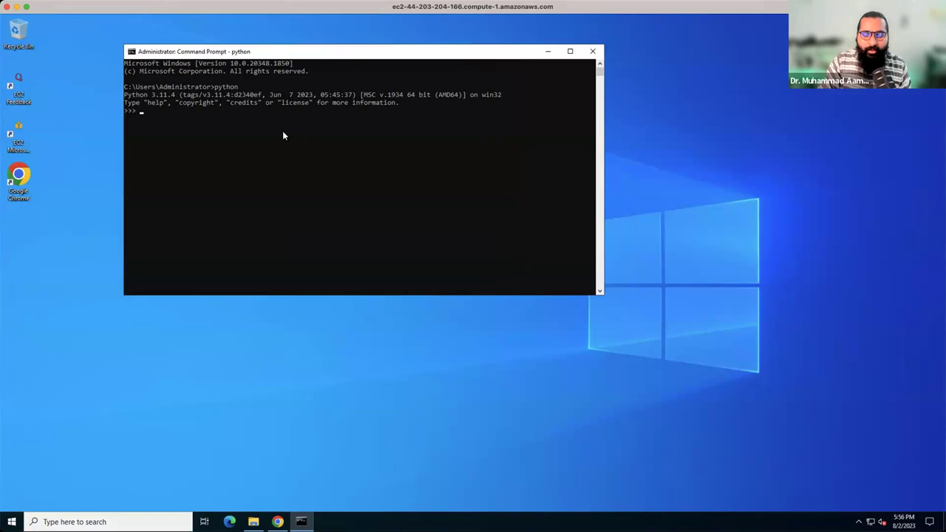
scroll(283, 135, "up", 1, "ctrl")
scroll(283, 130, "up", 1, "ctrl")
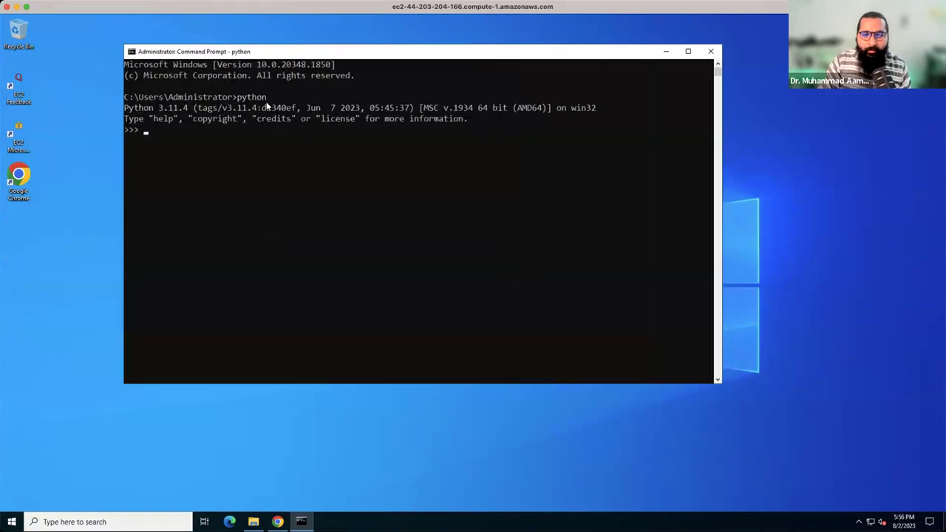
key("ctrl+d")
type("exit")
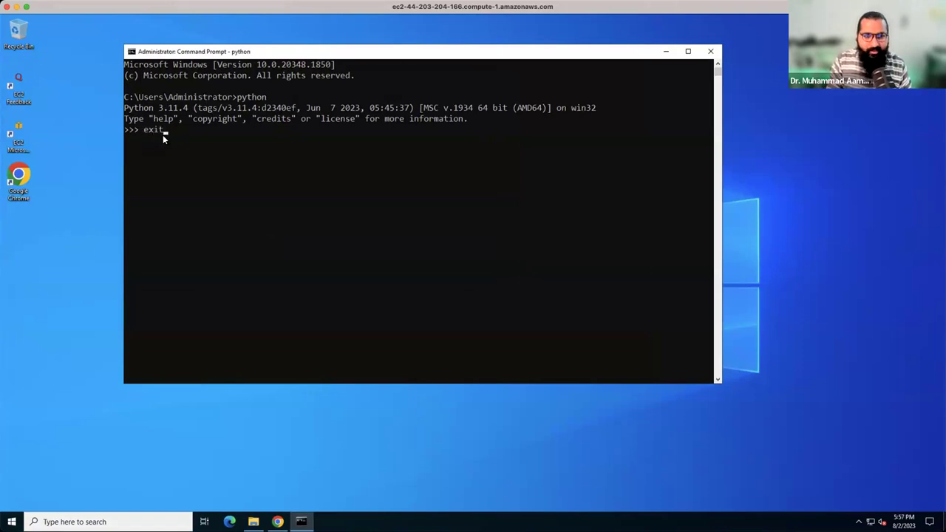
type("()")
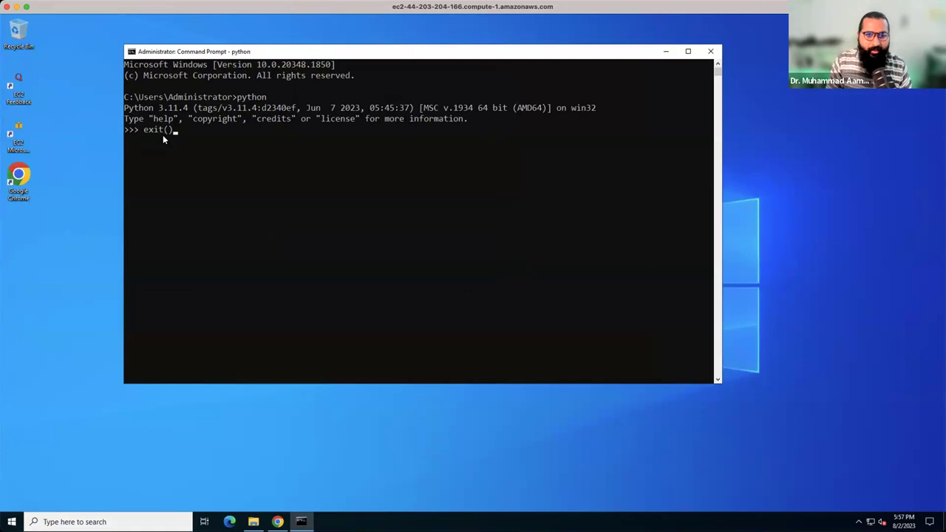
key("Return")
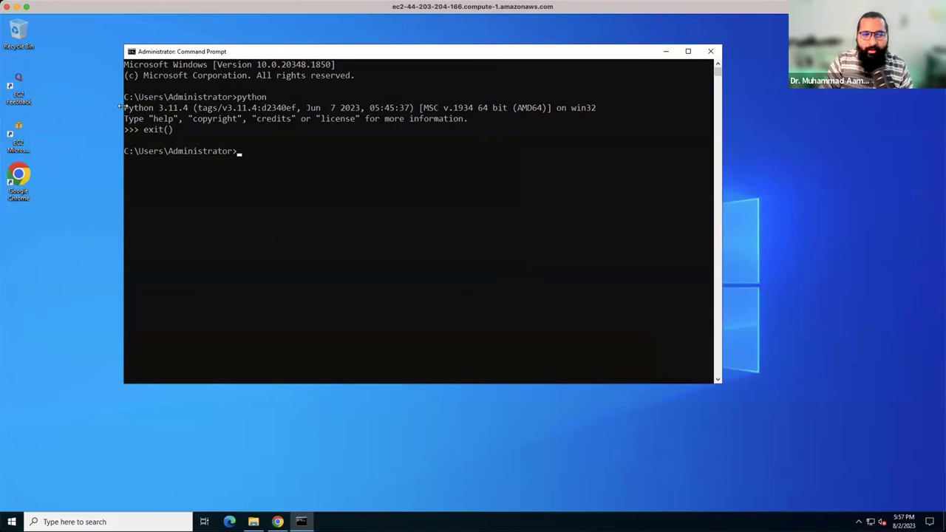
Run python --version, highlight the reported Python 3.11.4, and close Command Prompt
left_click_drag(126, 110, 175, 112)
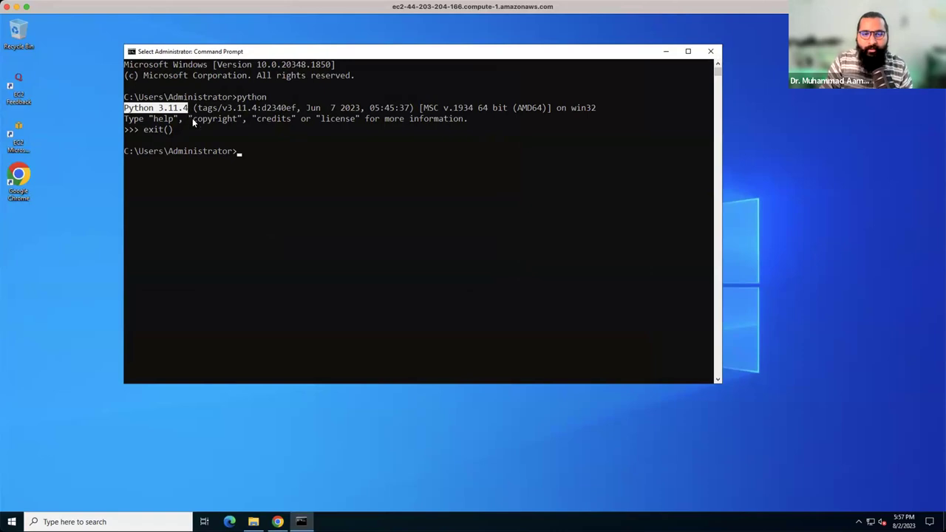
left_click(270, 154)
type("python")
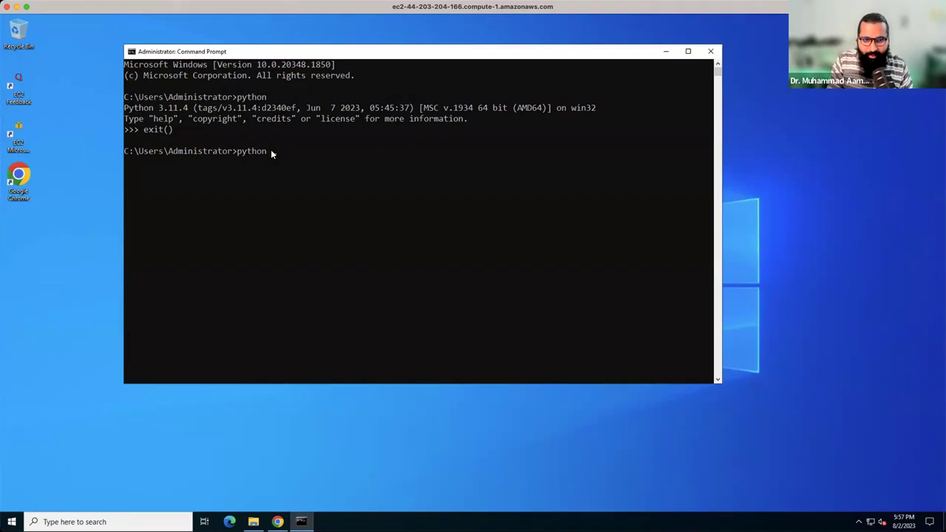
type("version")
key("Return")
left_click_drag(192, 162, 115, 161)
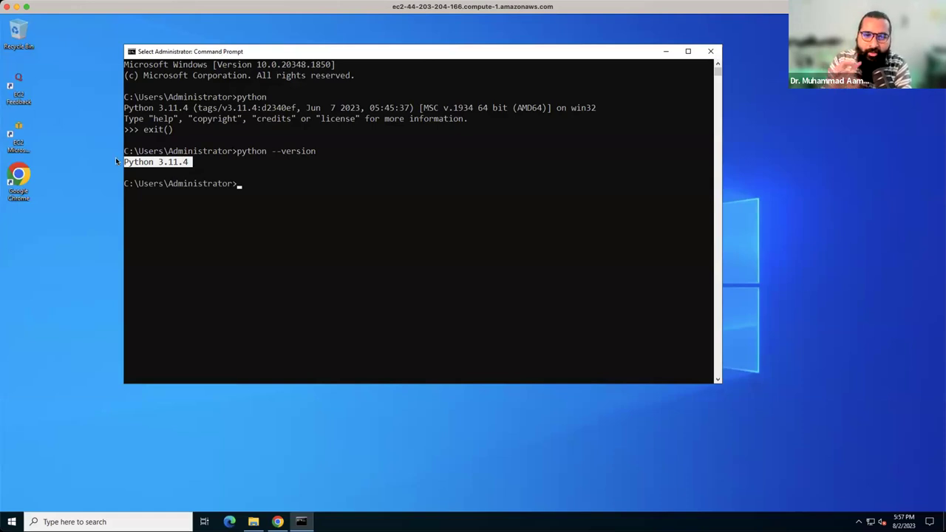
left_click(711, 51)
Inspect the Python installer's and Command Prompt's context menus without acting, then bring Chrome forward
left_click(253, 521)
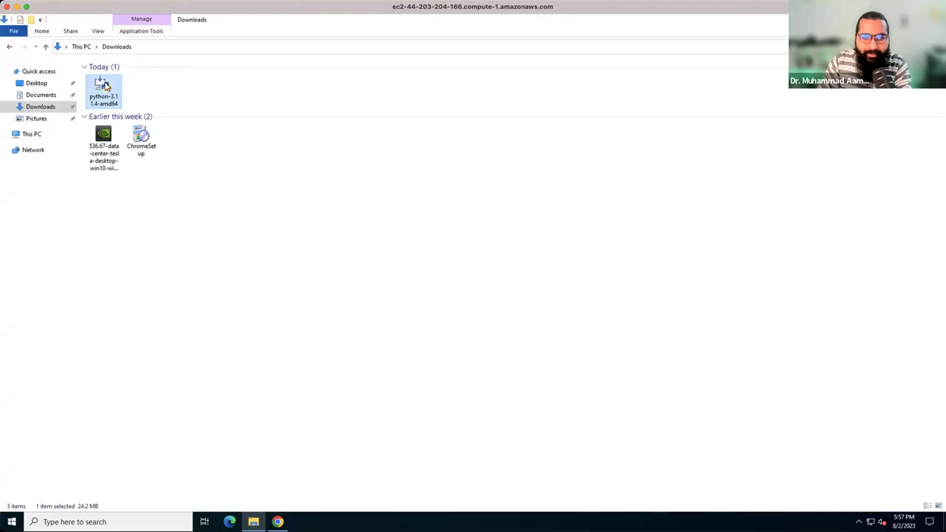
right_click(104, 84)
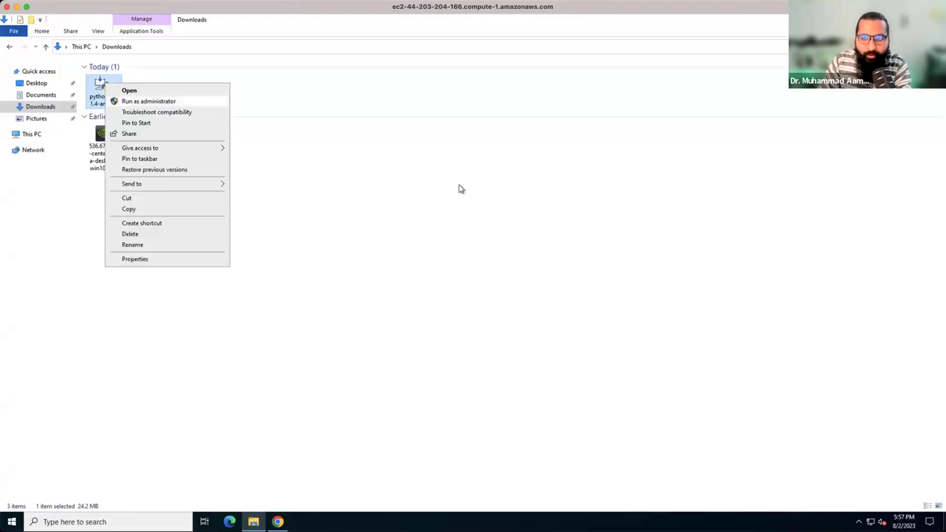
left_click(203, 410)
left_click(111, 522)
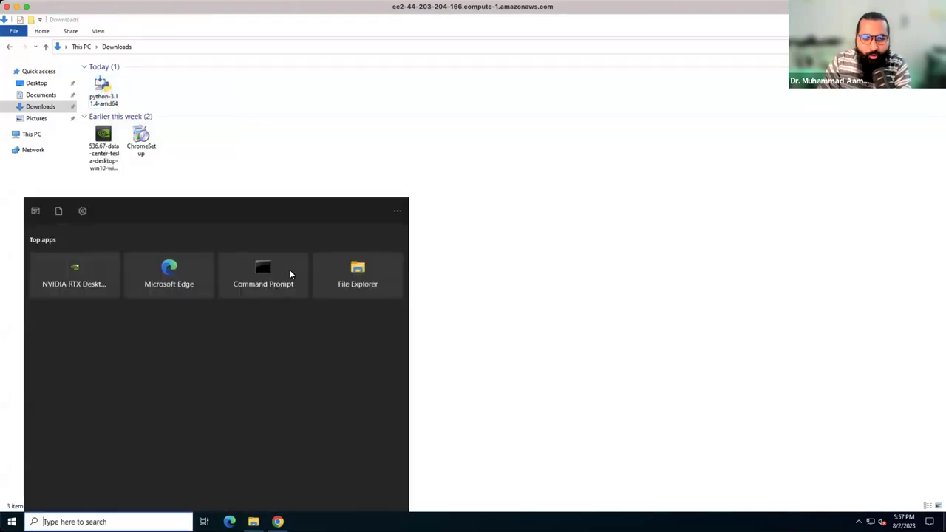
right_click(289, 272)
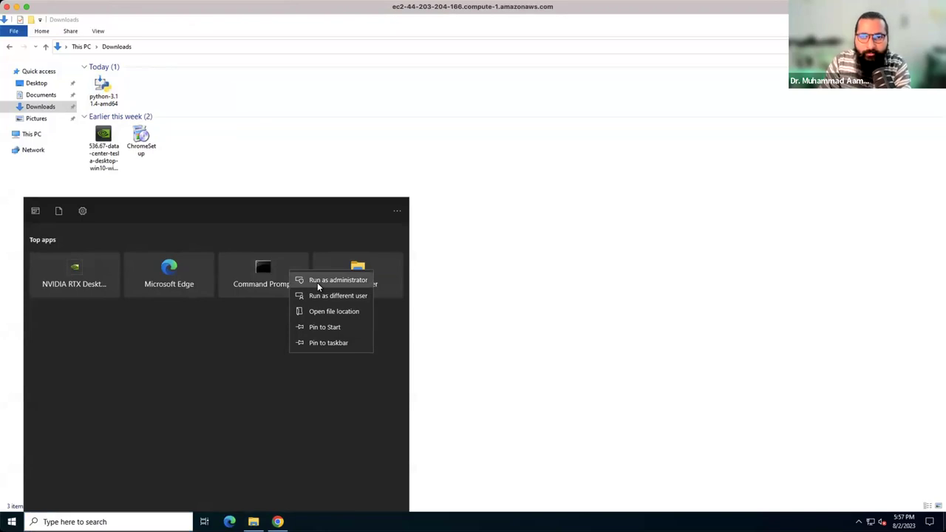
left_click(465, 240)
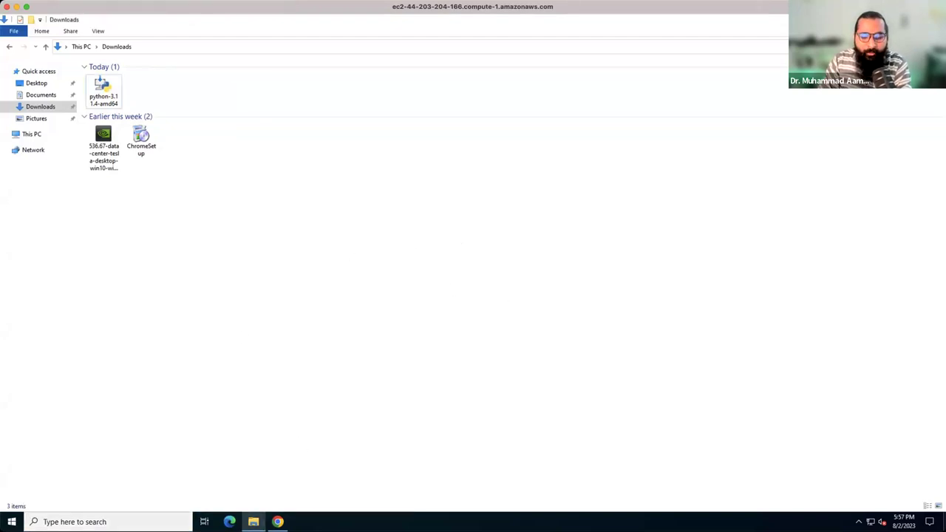
left_click(277, 521)
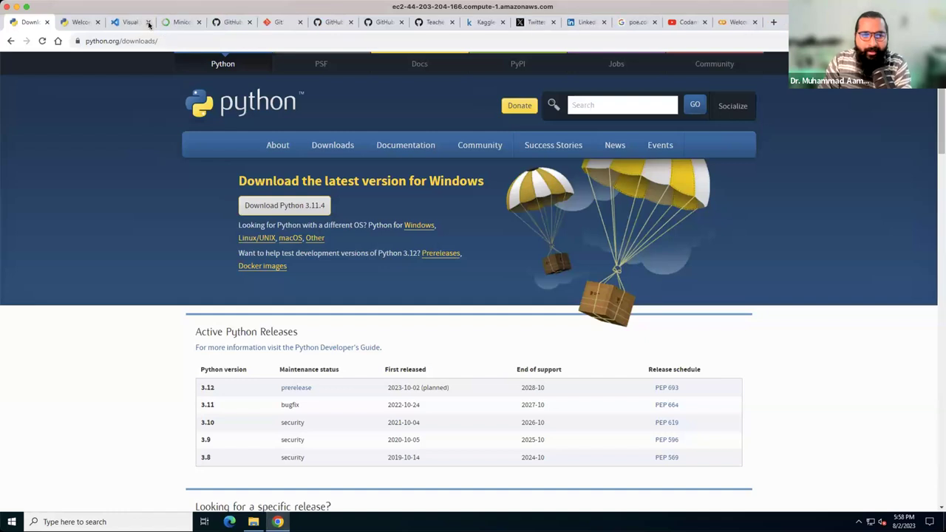
Close the Python tab, search Google for 'vs code', and open code.visualstudio.com
left_click(59, 40)
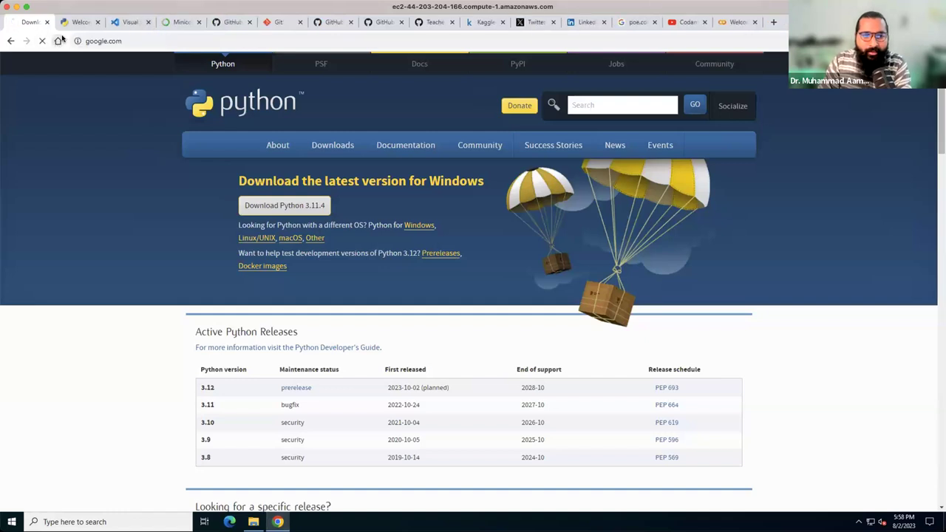
left_click(97, 23)
left_click(391, 247)
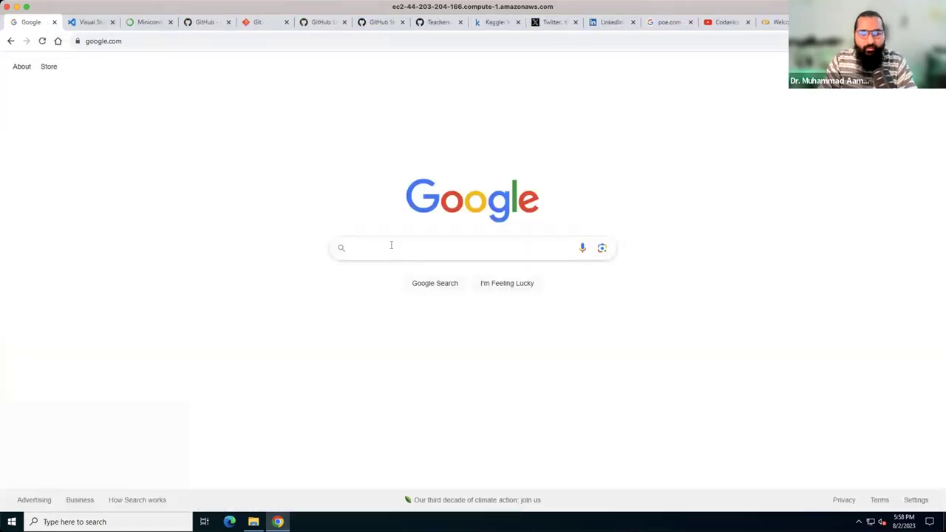
type("v")
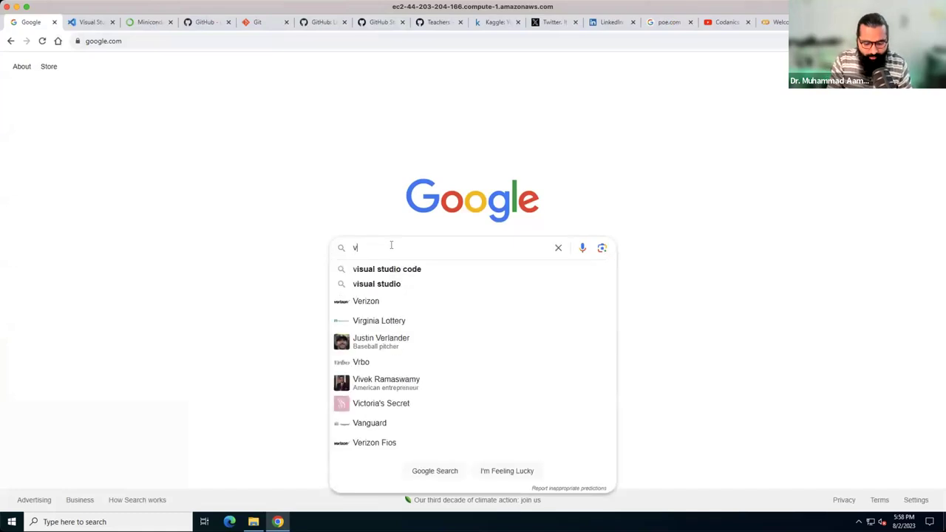
type("s code")
key("Return")
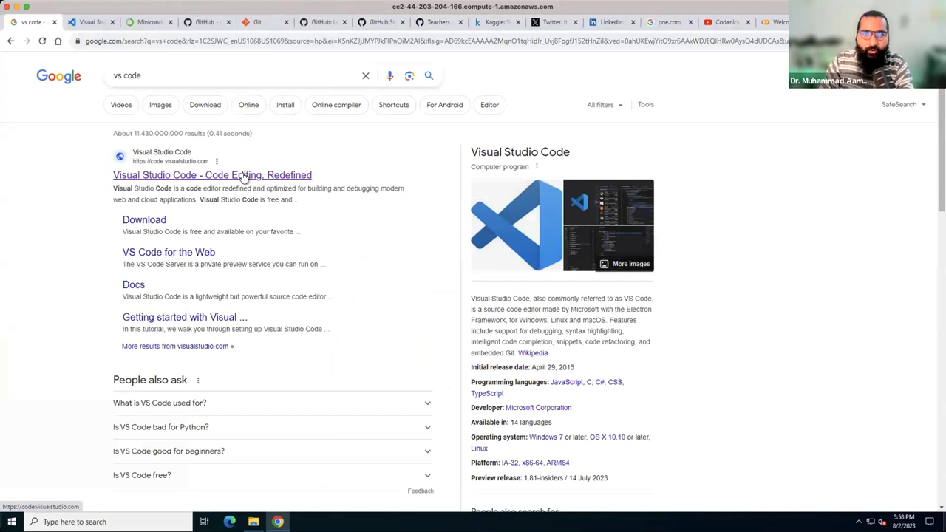
left_click(159, 175)
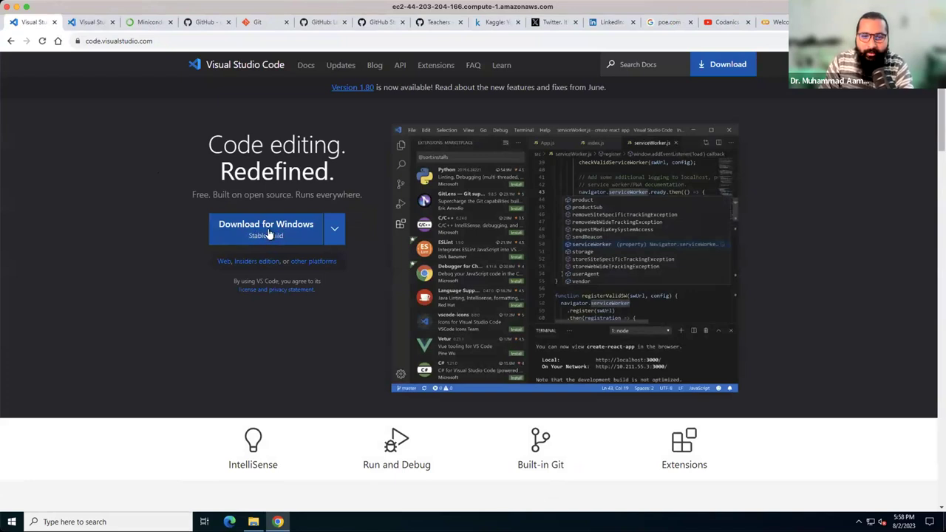
Download the VS Code installer for Windows and check it in the Downloads folder
left_click(332, 234)
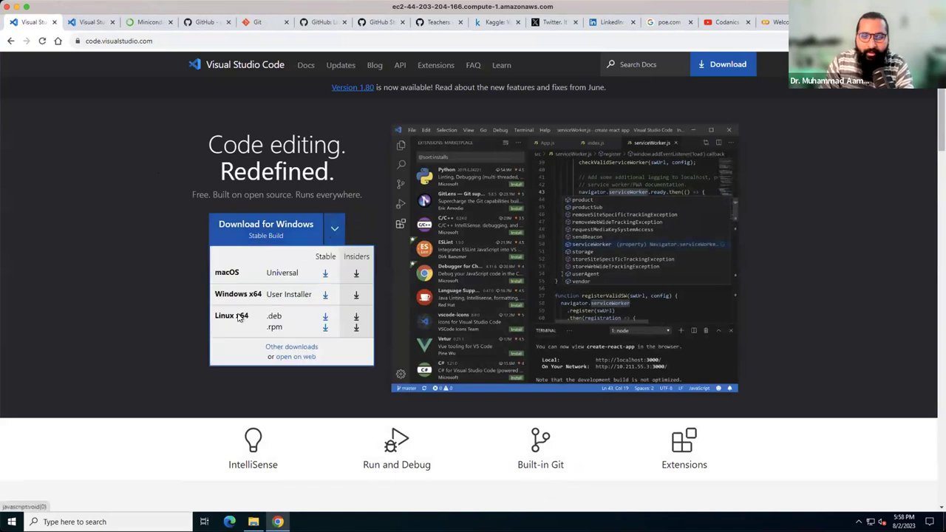
left_click(148, 236)
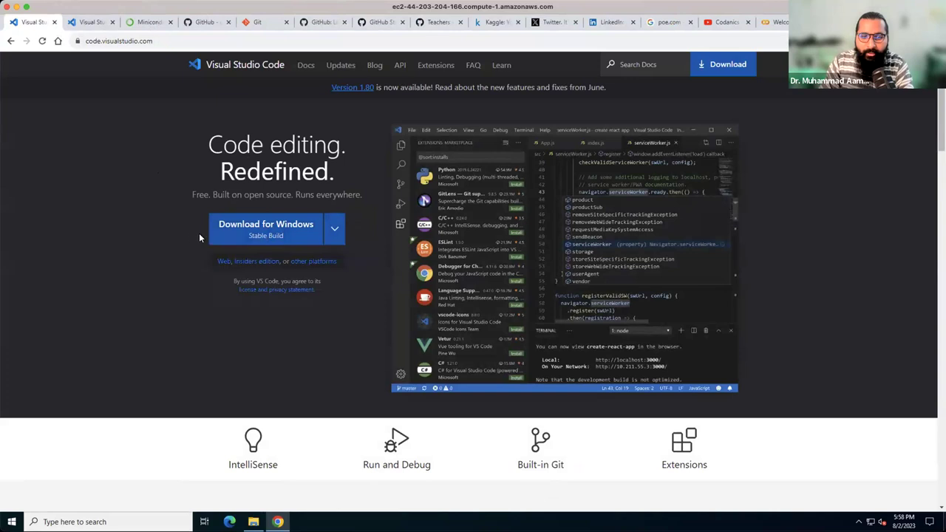
left_click(265, 234)
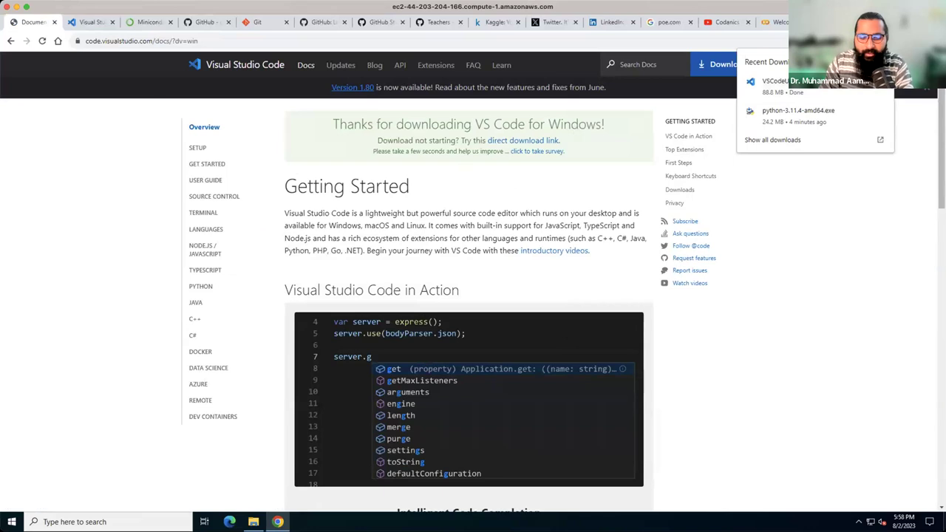
left_click(253, 522)
Run the VSCodeUserSetup installer as administrator and accept the license agreement
double_click(140, 89)
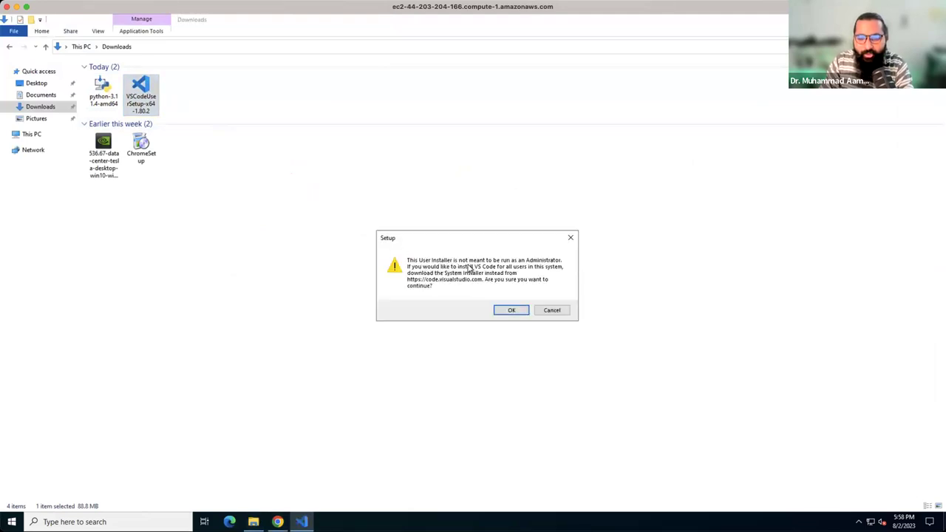
left_click(571, 237)
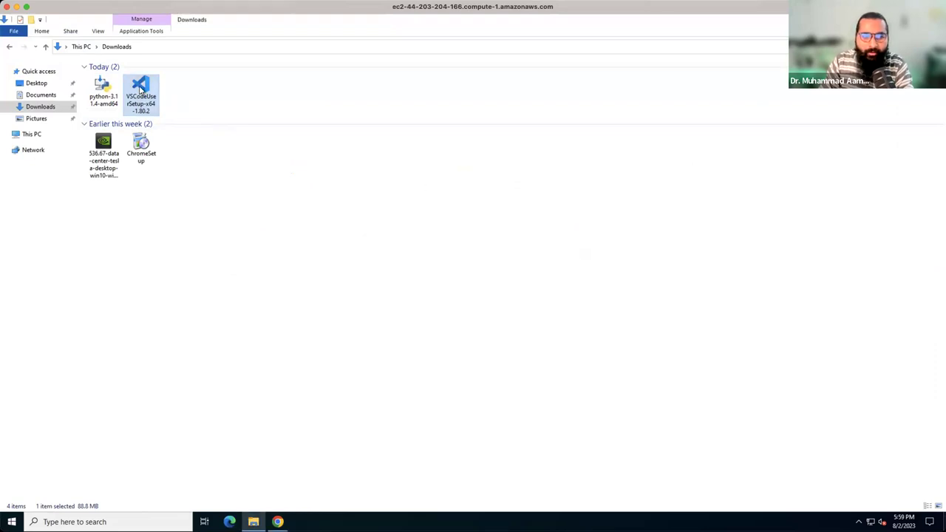
right_click(141, 89)
left_click(155, 105)
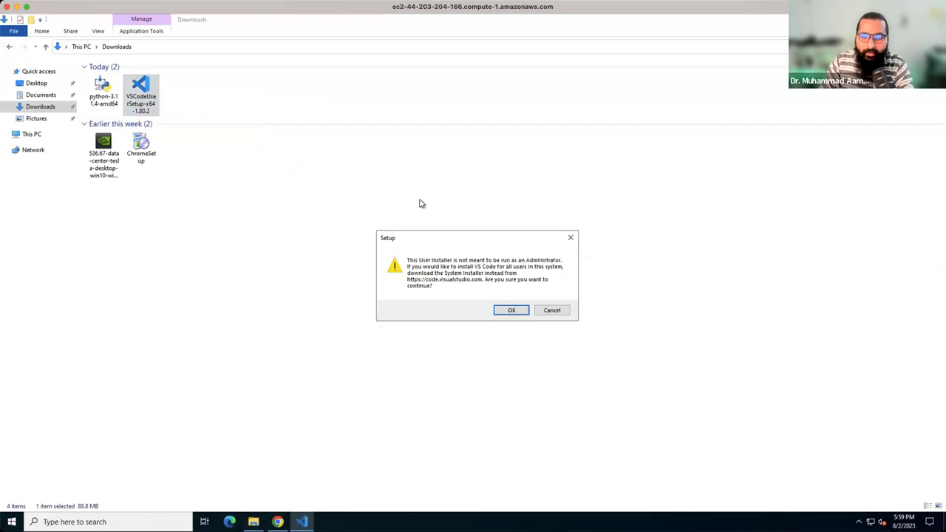
left_click(510, 309)
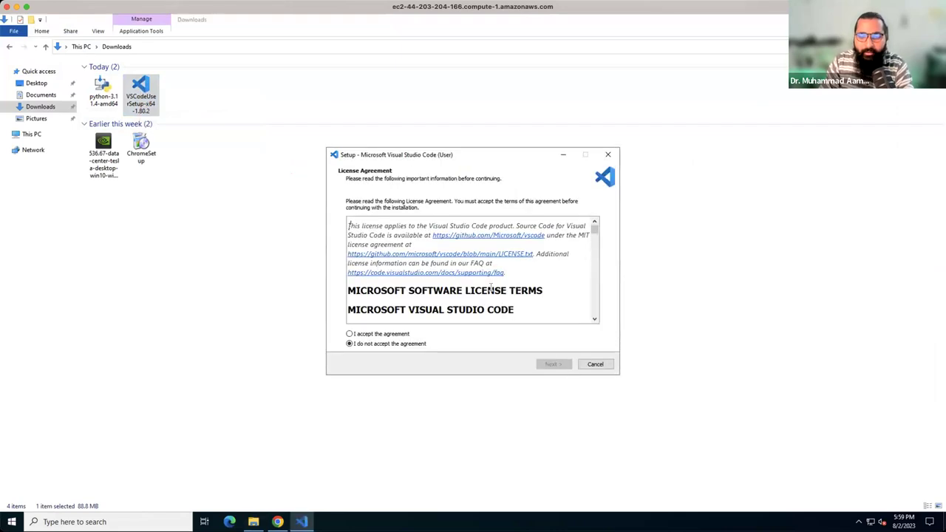
left_click(384, 333)
Keep default folders, leave the desktop icon unticked, install, and finish without launching VS Code
left_click(555, 365)
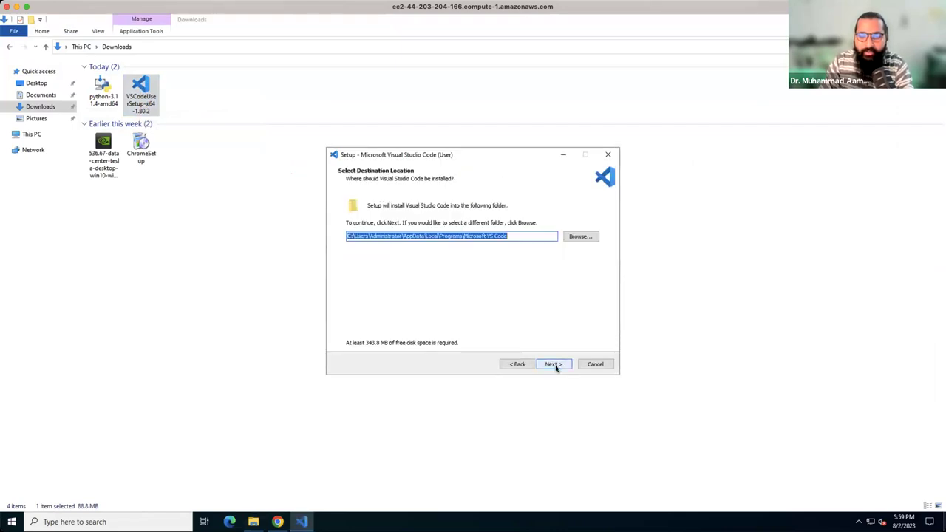
left_click(556, 365)
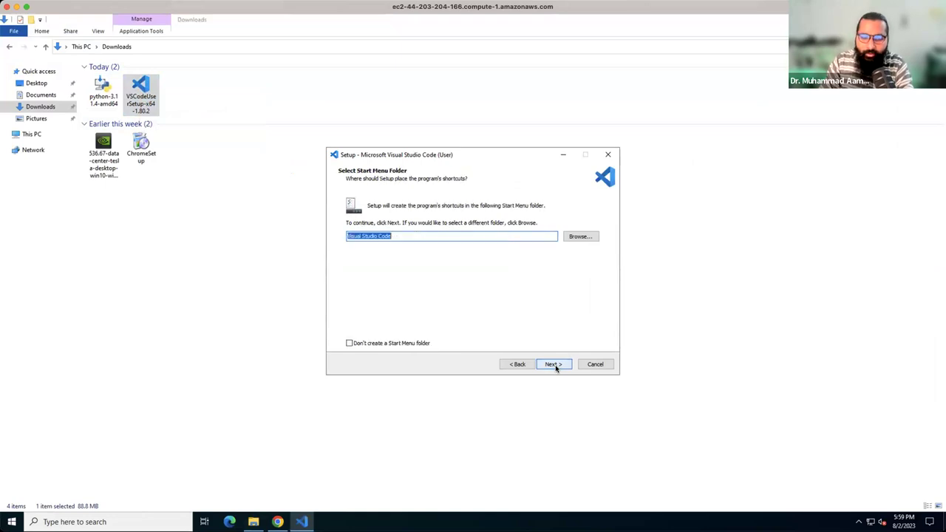
left_click(556, 366)
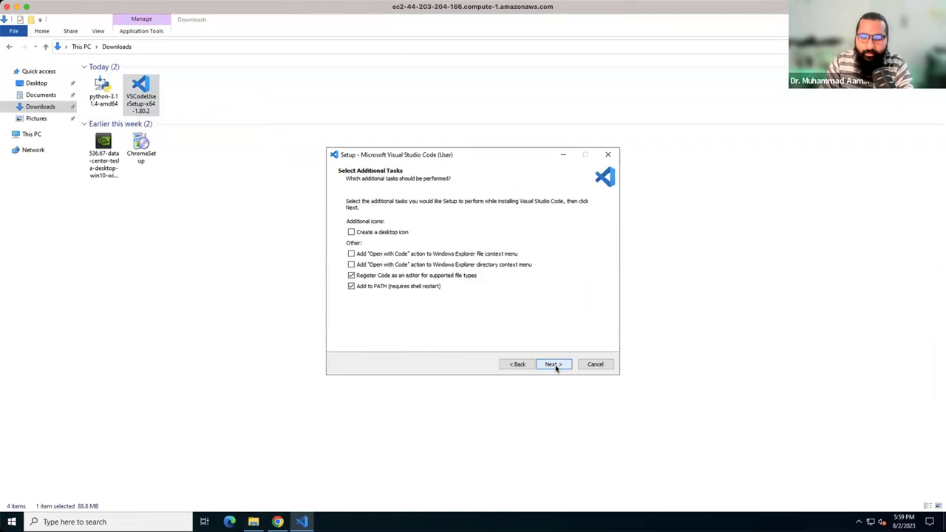
left_click(351, 232)
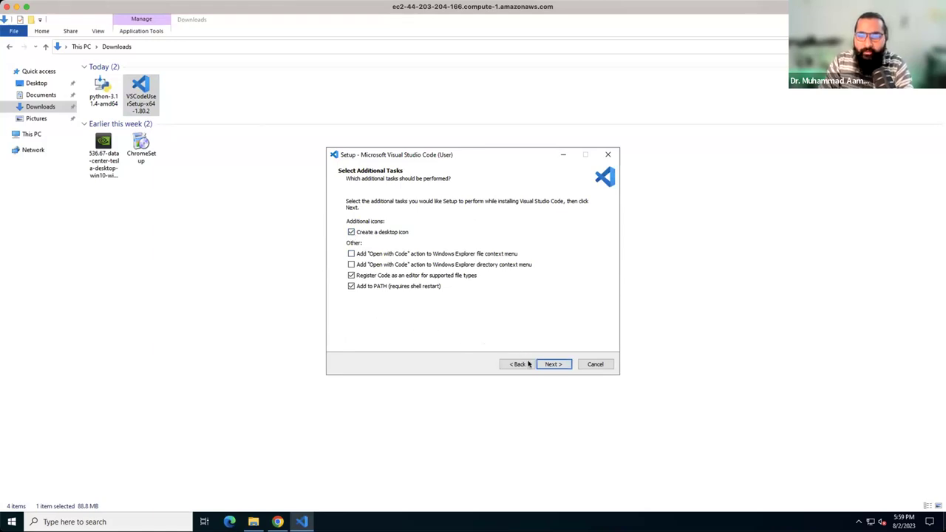
left_click(351, 232)
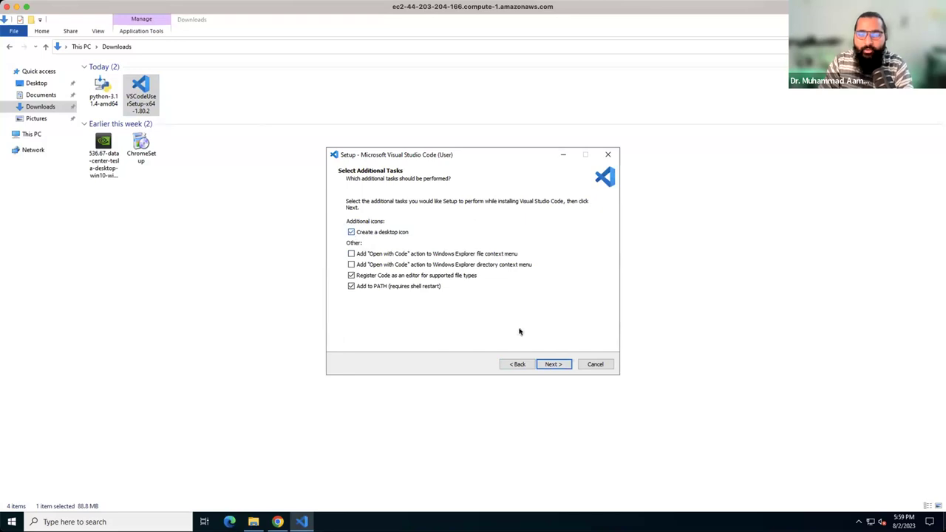
left_click(550, 365)
left_click(554, 364)
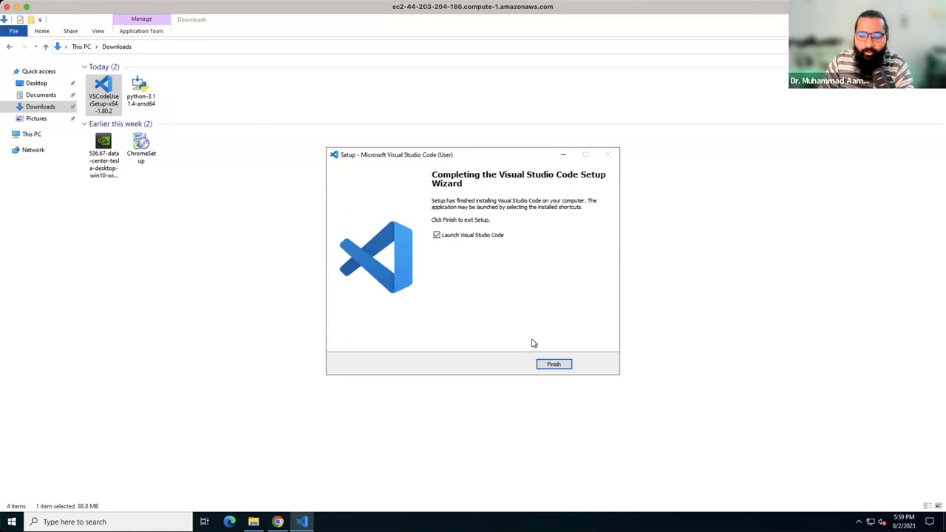
left_click(437, 235)
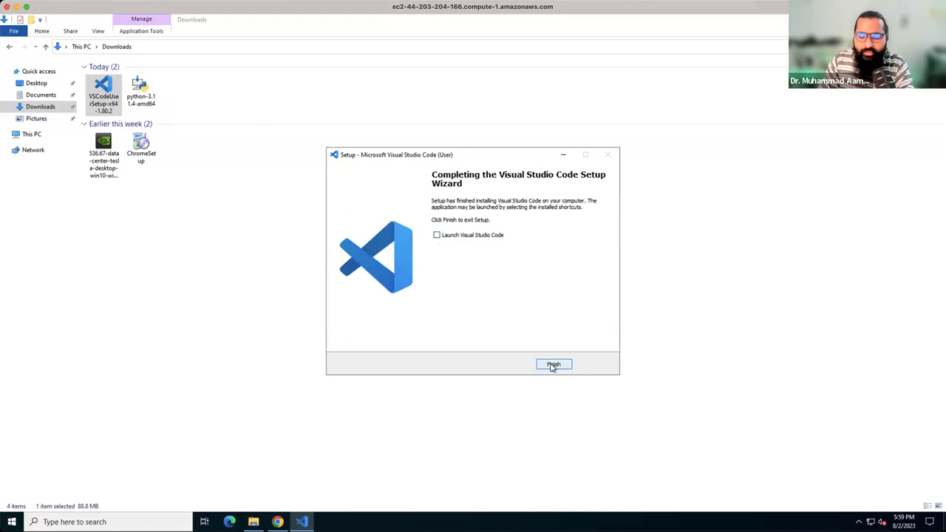
left_click(553, 365)
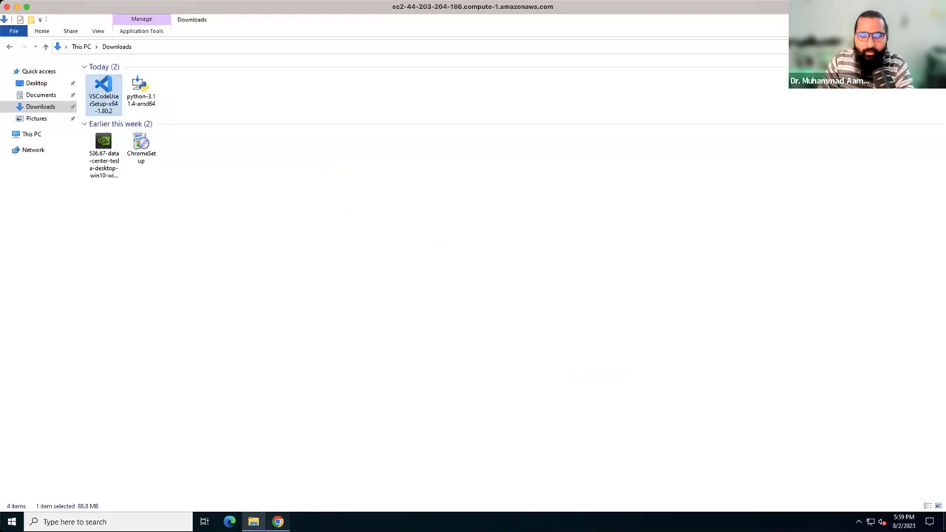
Search Google for 'miniconda' and highlight the Latest Miniconda Installer Links heading in the conda docs
left_click(277, 522)
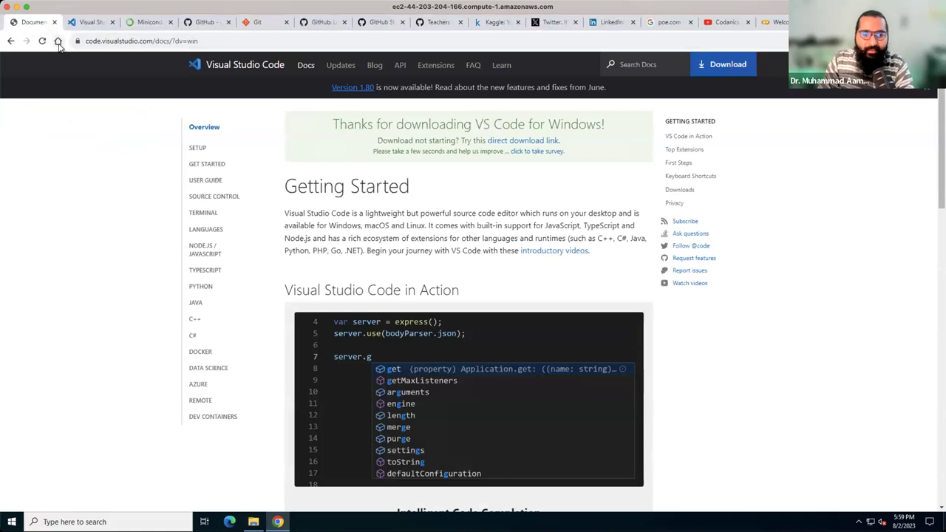
left_click(58, 40)
left_click(389, 247)
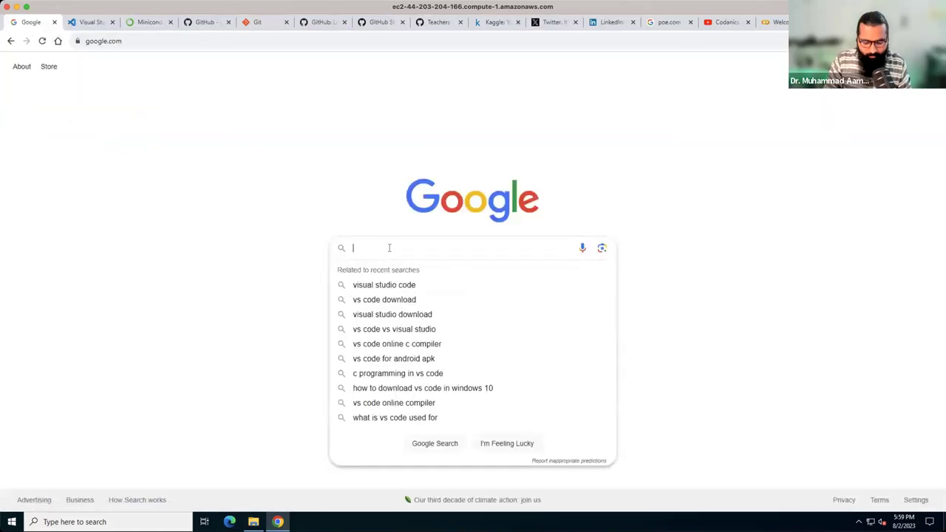
type("miniconda")
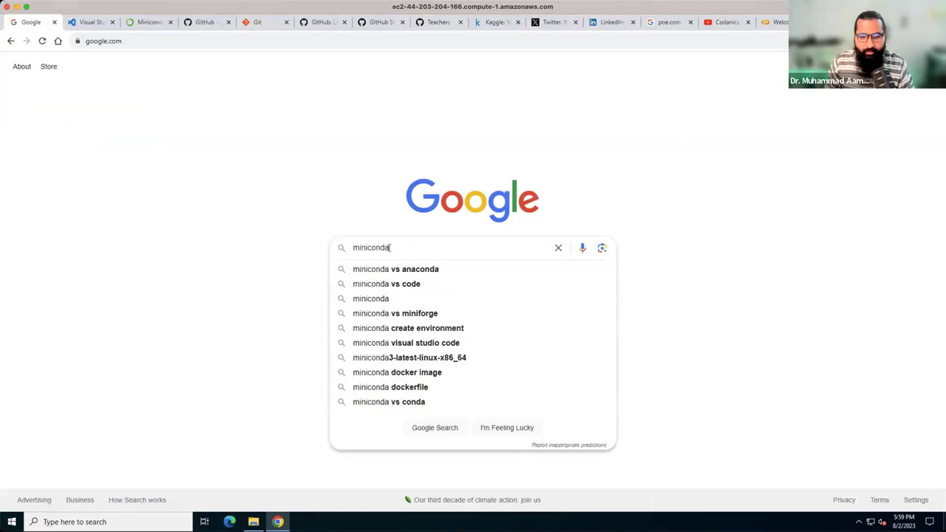
key("Return")
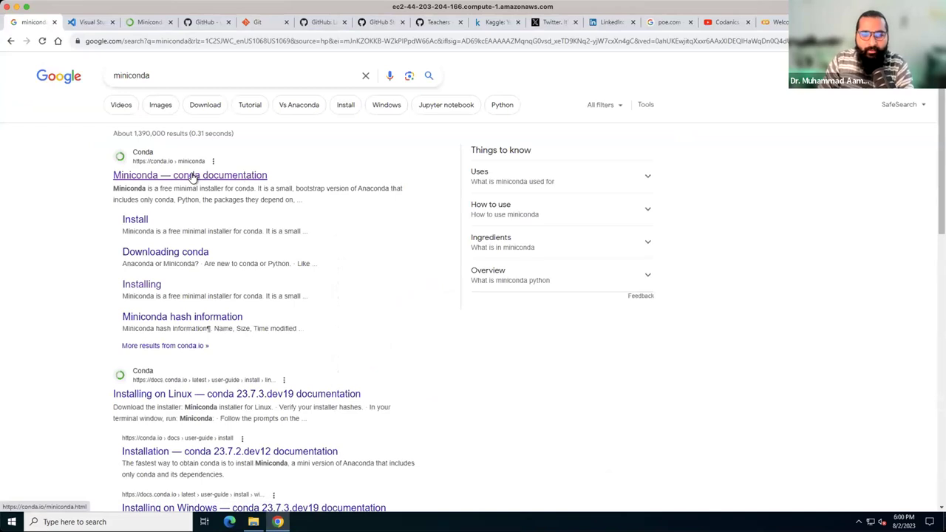
left_click(192, 176)
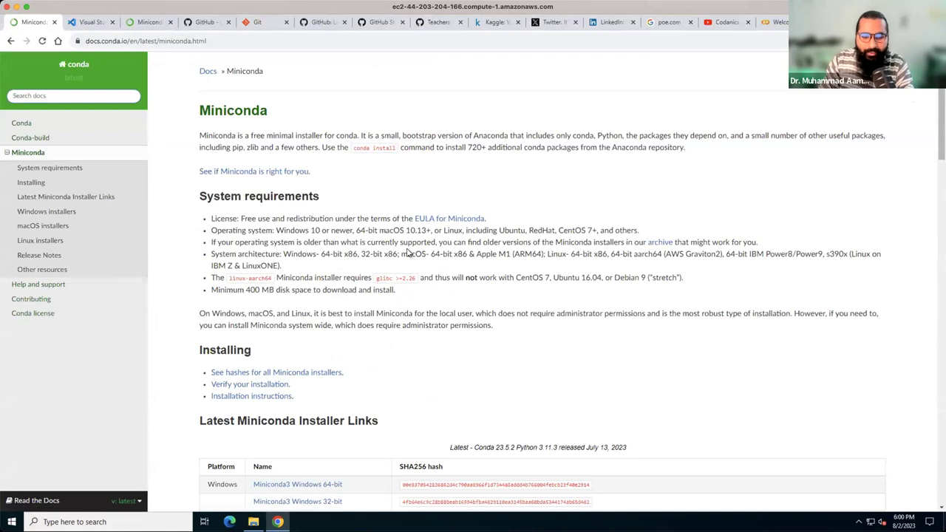
scroll(406, 252, "down", 3)
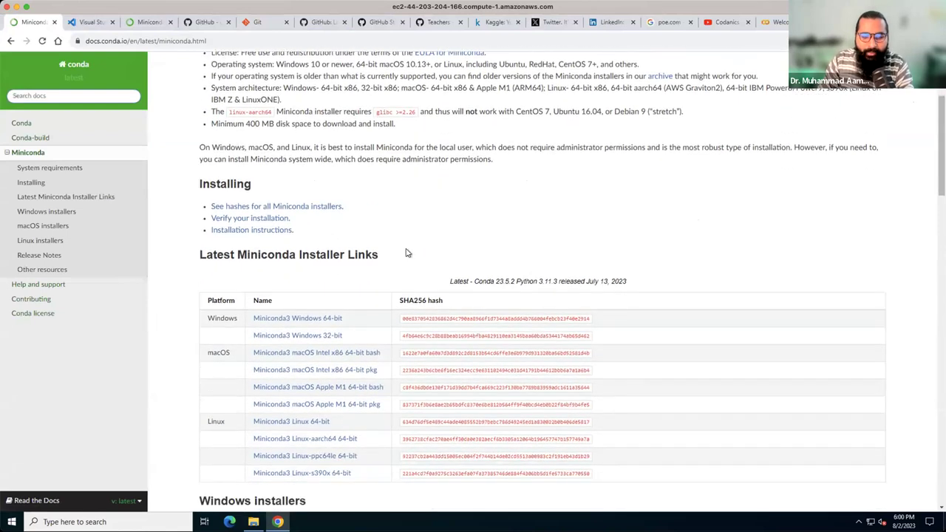
left_click_drag(199, 256, 381, 255)
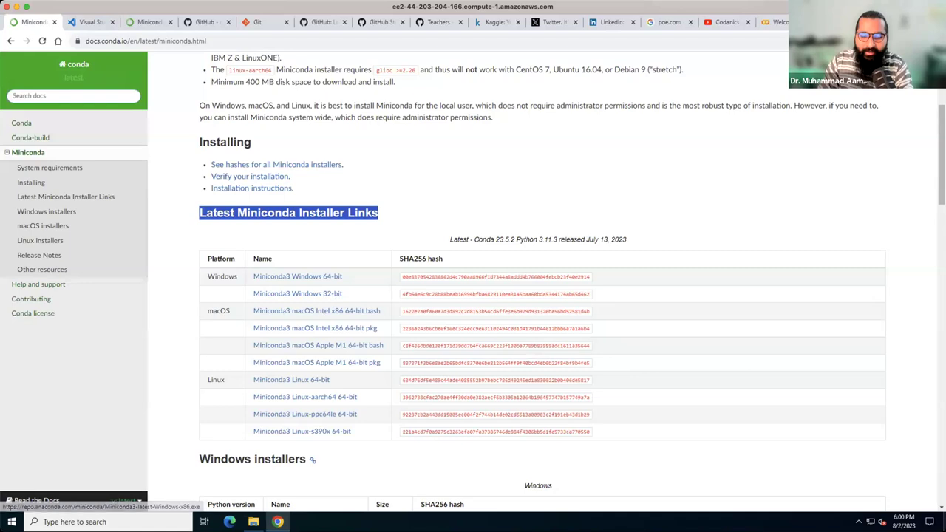
left_click(253, 522)
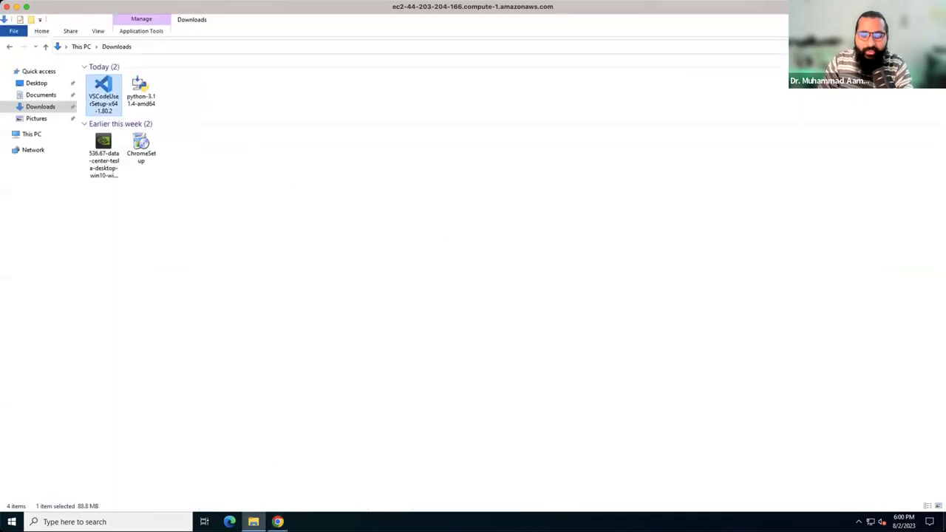
Open System Information via a 'system' search, check System Type reads x64-based PC, and close it
left_click(254, 522)
left_click(95, 521)
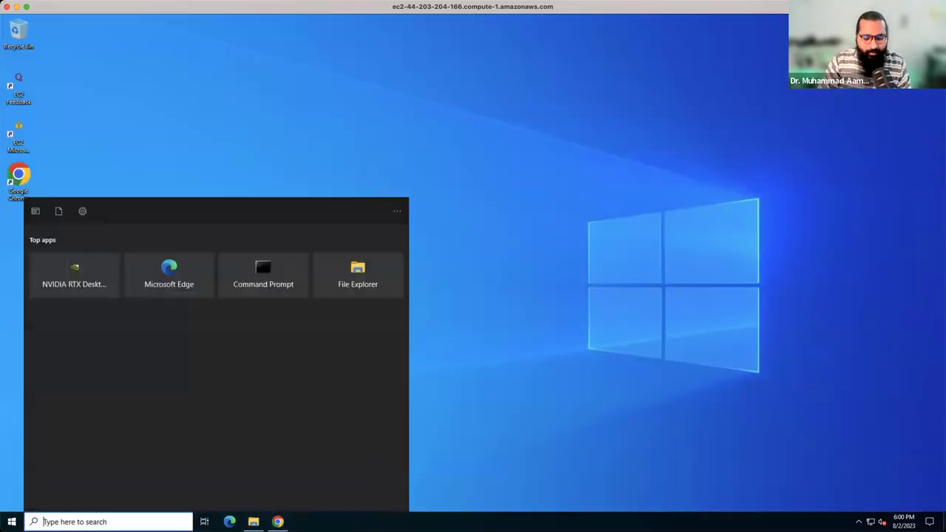
type("system")
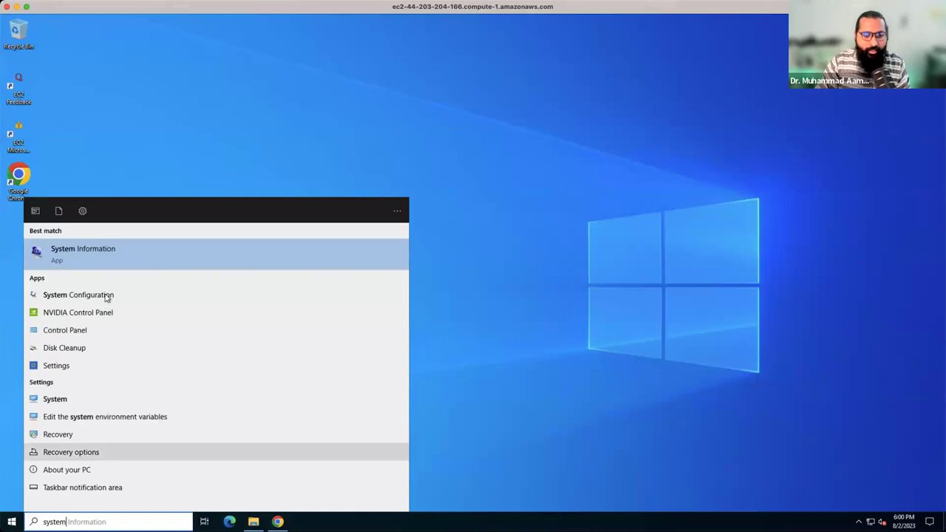
left_click(103, 266)
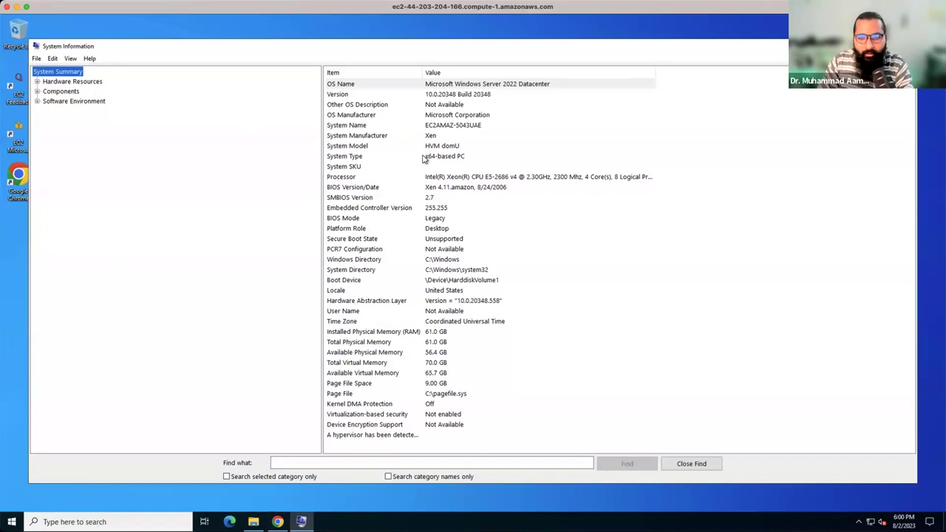
left_click(430, 159)
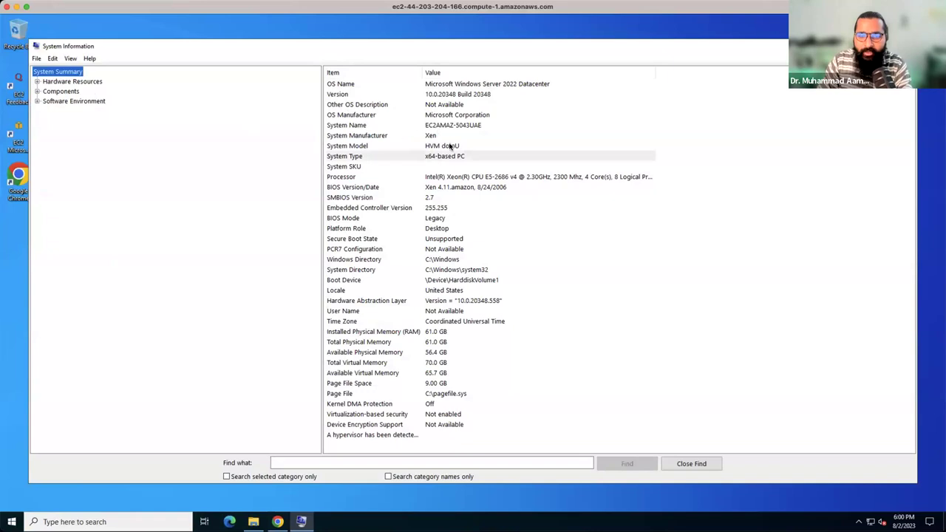
key("alt+F4")
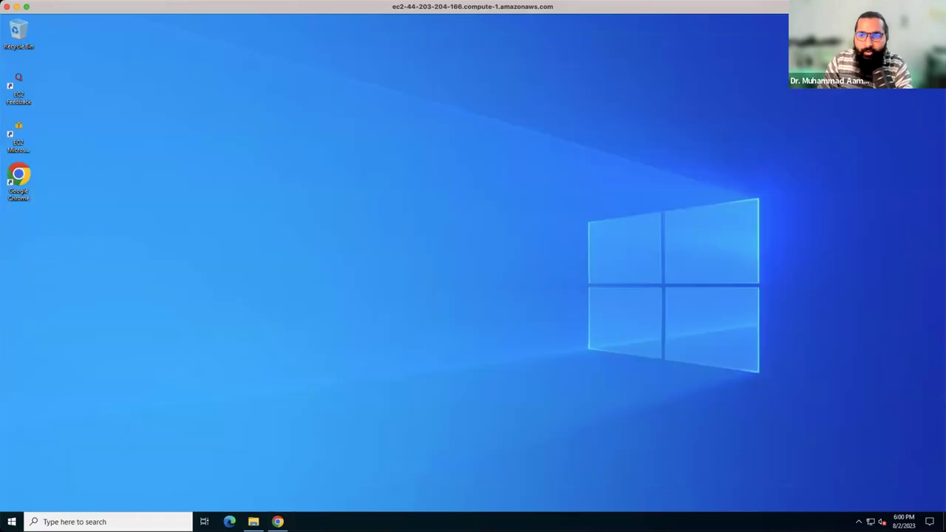
double_click(21, 189)
Bring back Chrome's Miniconda installer links page, then switch to the Downloads folder
left_click(277, 520)
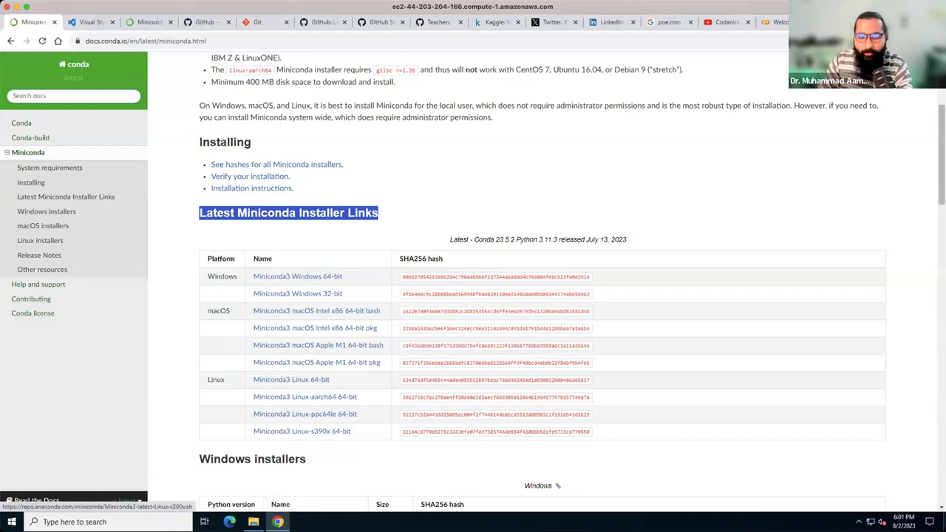
left_click(252, 521)
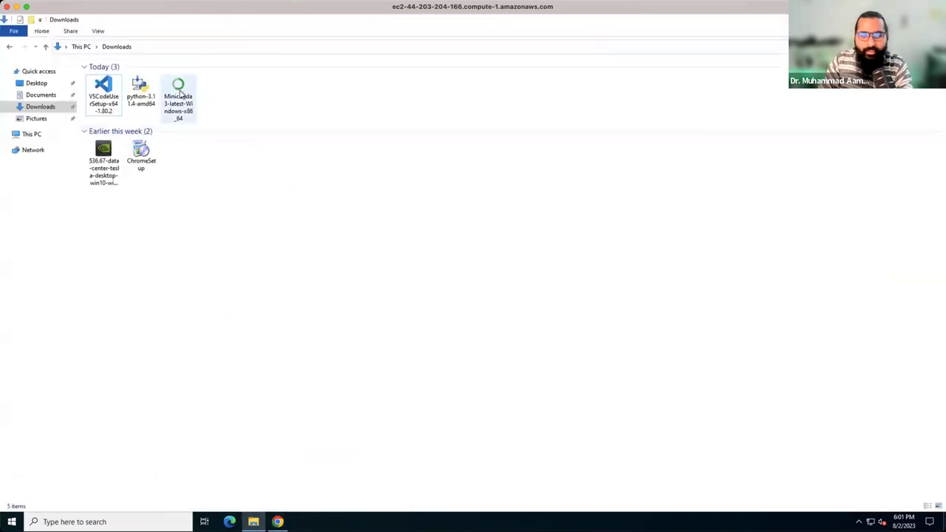
Run the Miniconda installer as administrator, accept the license, choose All Users and default location, and install
left_click(180, 94)
right_click(180, 89)
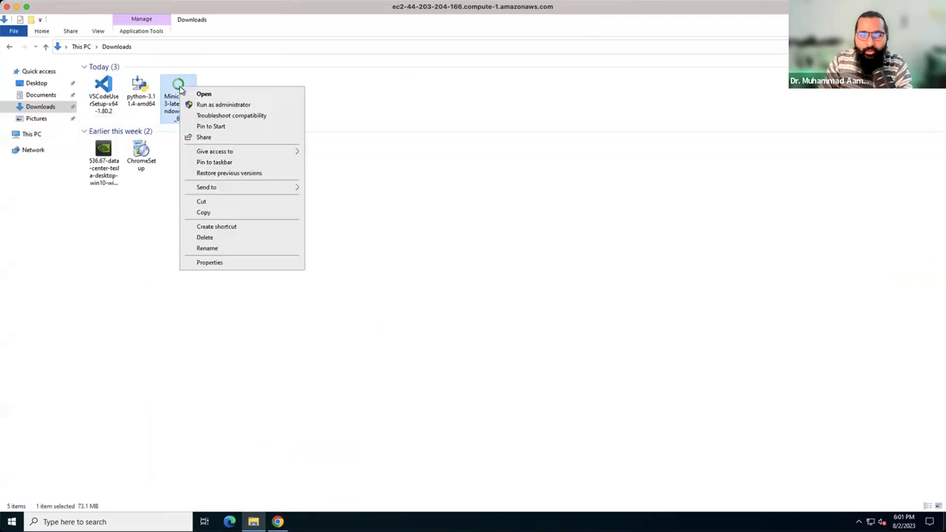
left_click(212, 104)
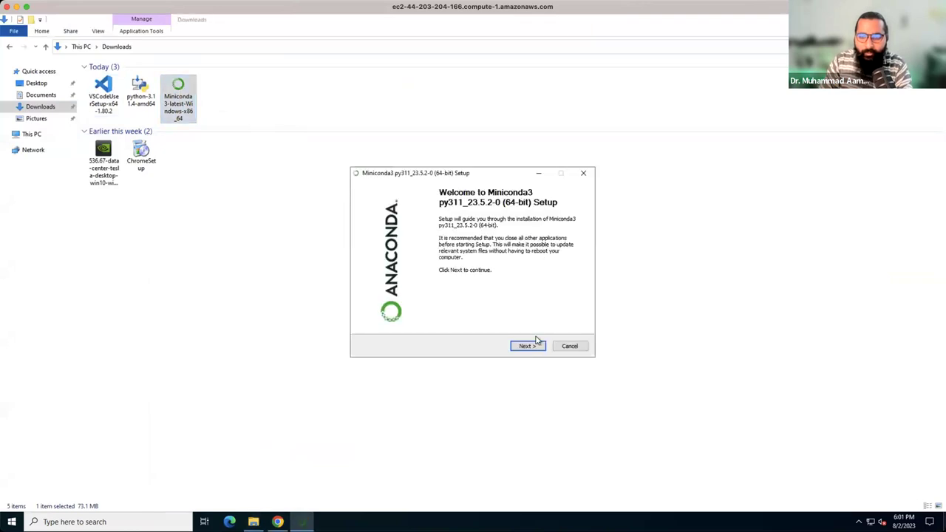
left_click(527, 347)
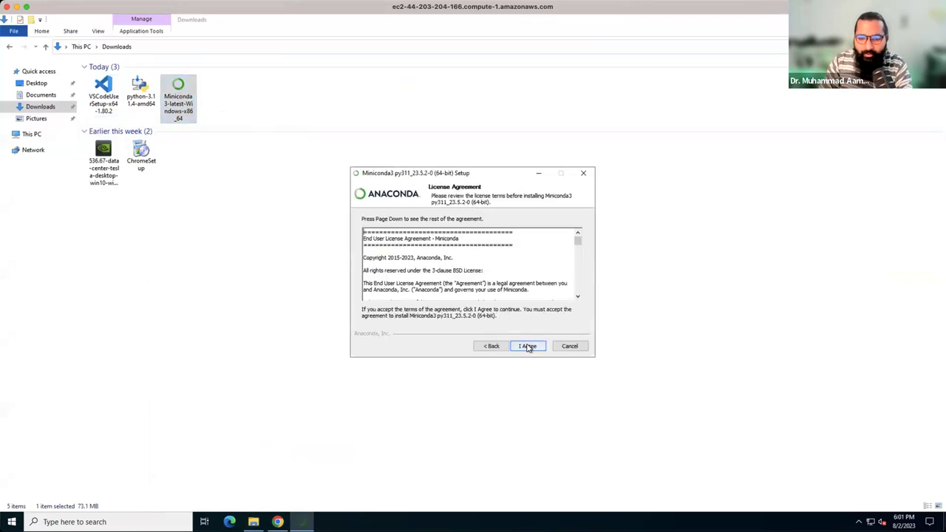
left_click(528, 346)
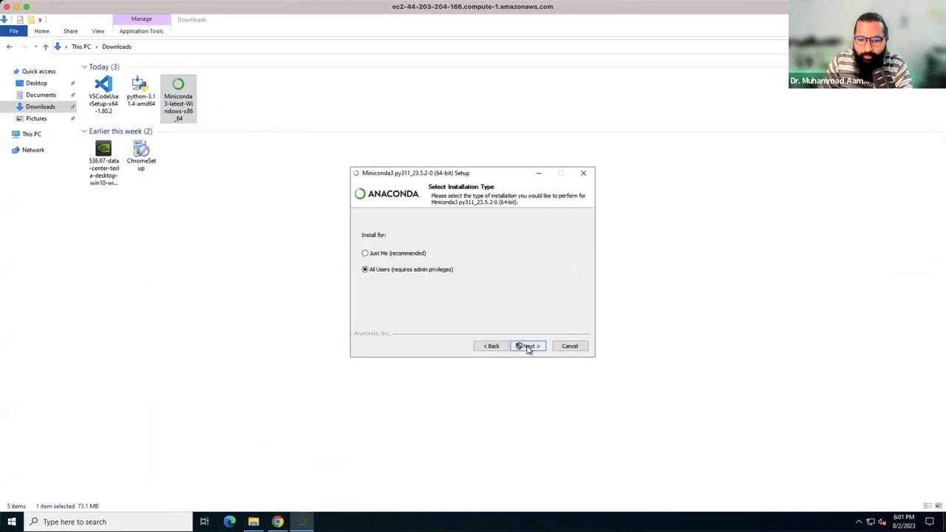
left_click(527, 347)
left_click(528, 347)
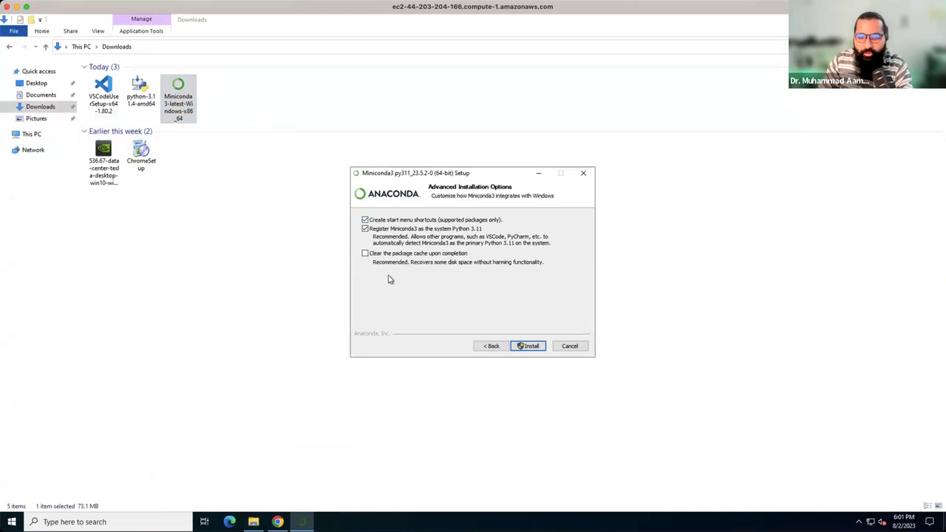
left_click(521, 346)
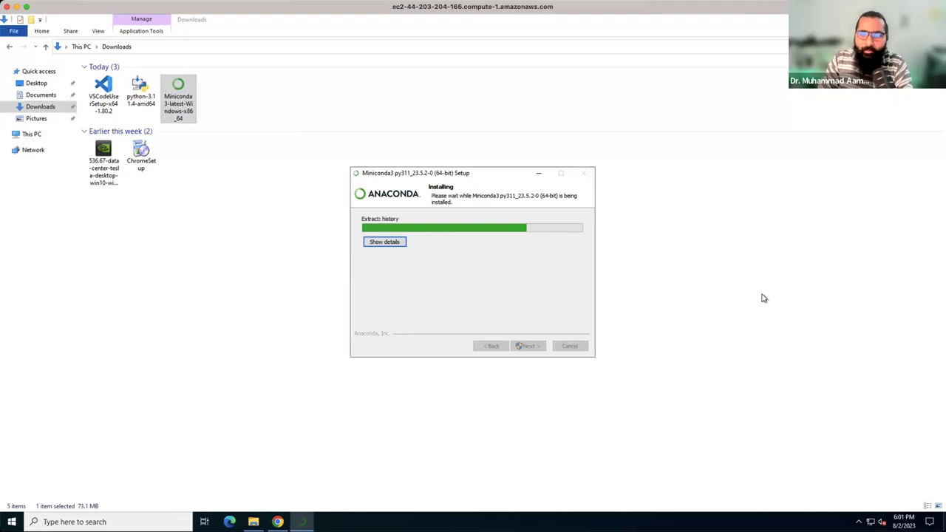
Search 'speed test', run a test on Speedtest by Ookla, then close that tab
left_click(277, 521)
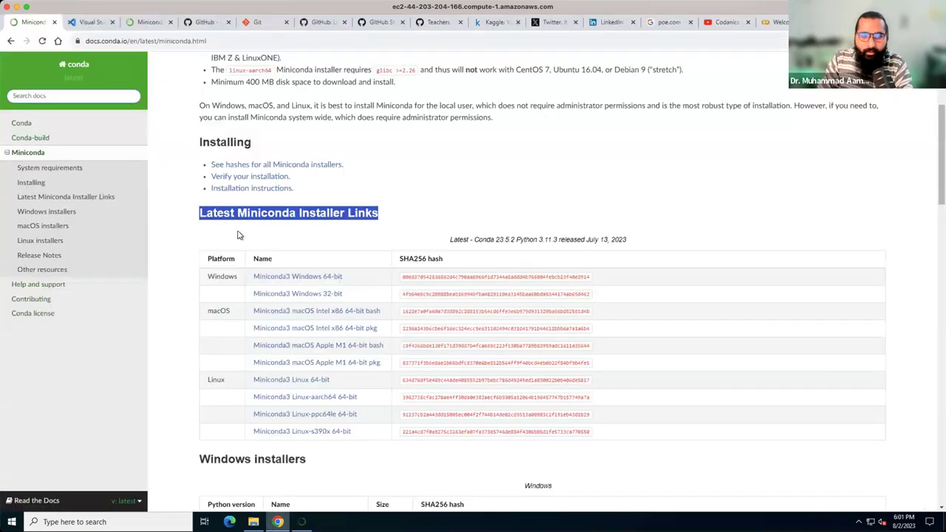
key("ctrl+t")
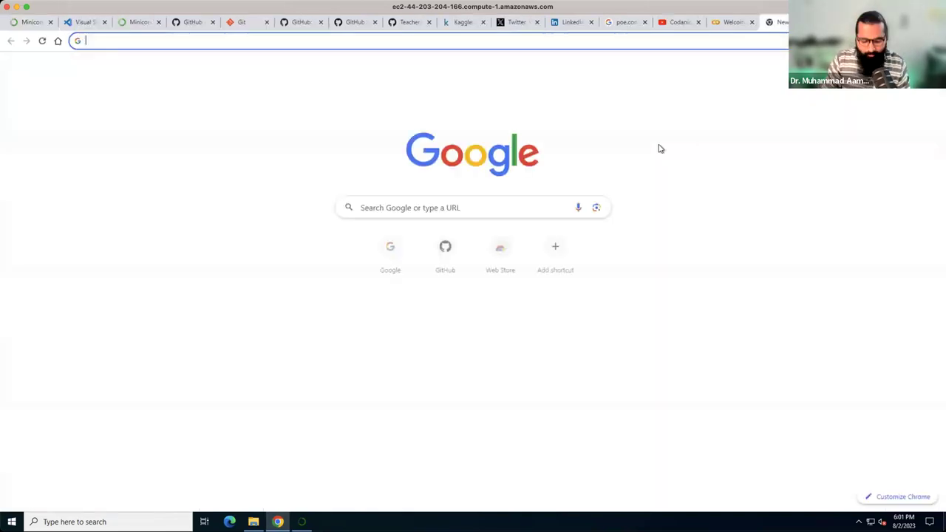
type("speed test")
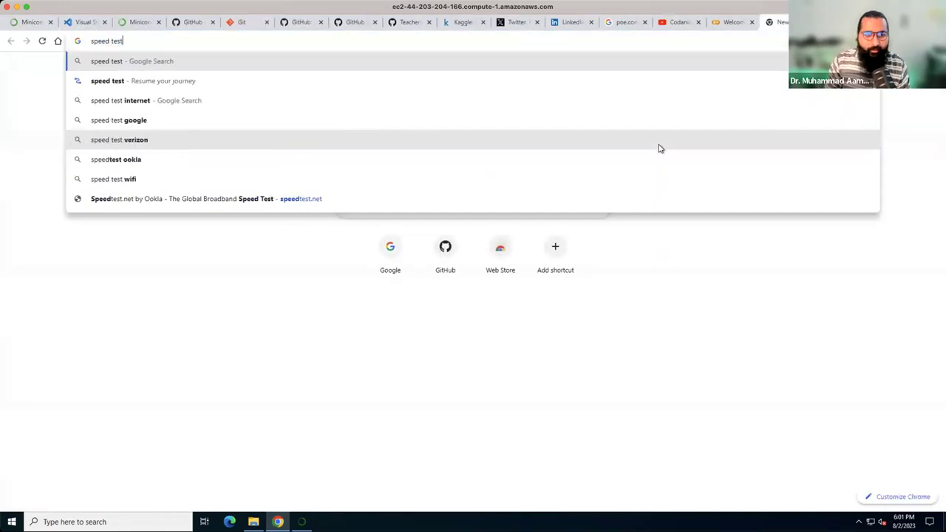
key("Return")
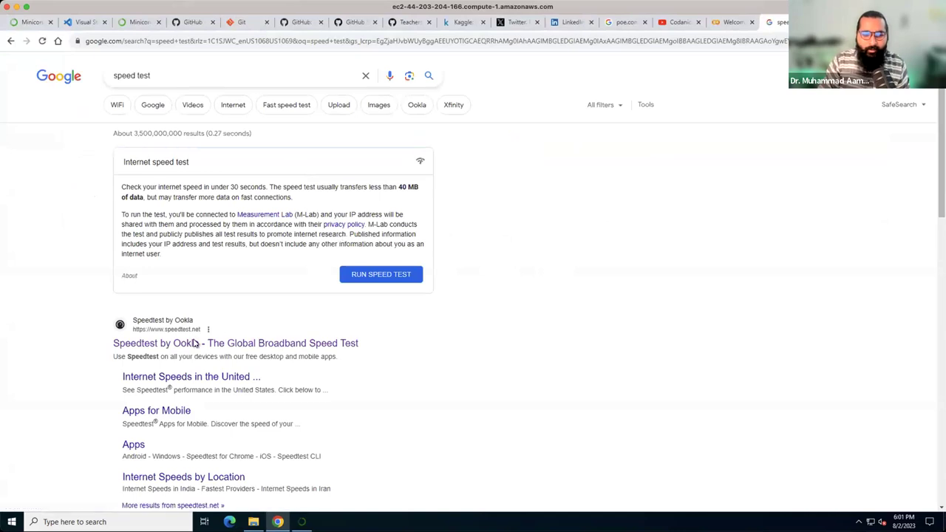
left_click(197, 343)
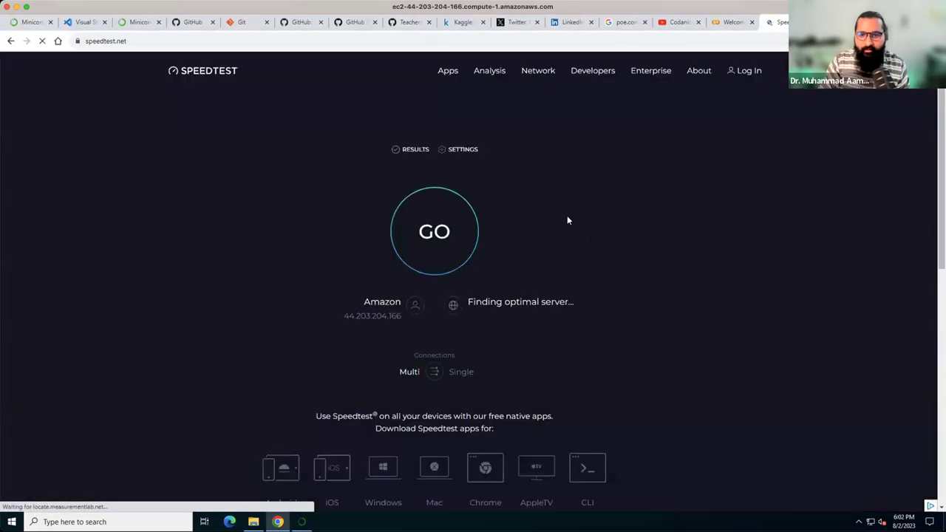
left_click(443, 231)
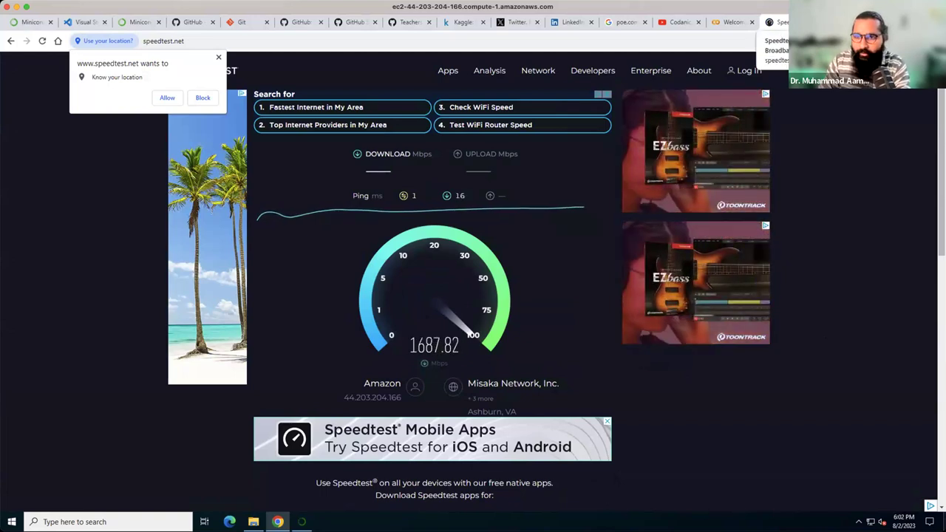
key("ctrl+w")
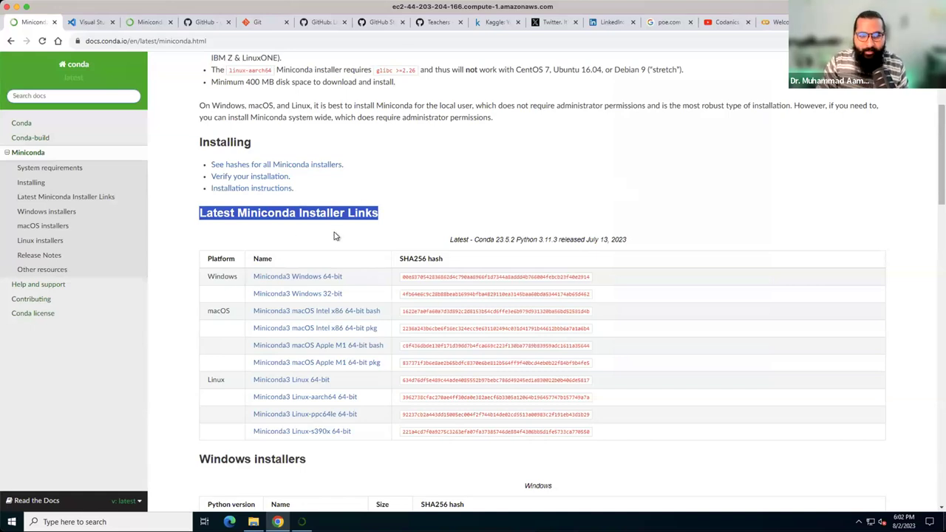
Finish the Miniconda setup with Welcome to Anaconda and Getting started with Conda unticked
left_click(301, 522)
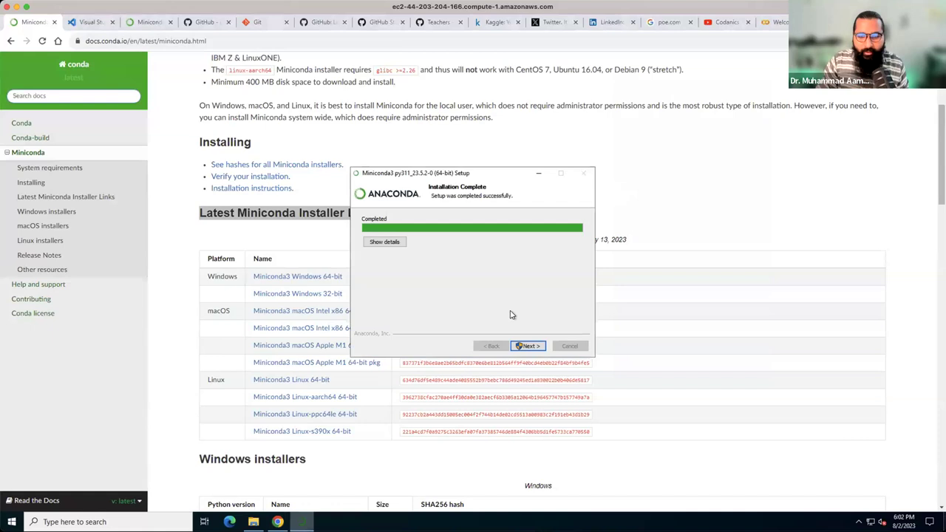
left_click(528, 346)
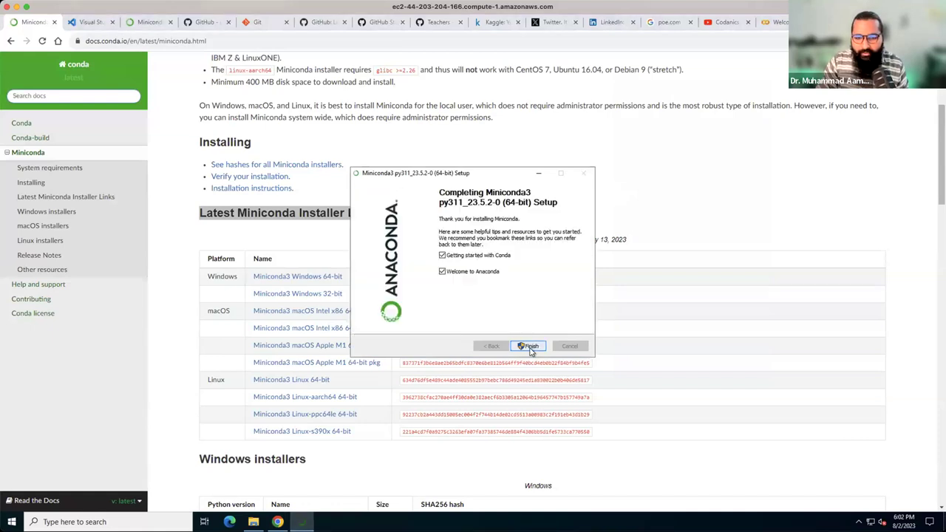
left_click(441, 271)
left_click(441, 255)
left_click(527, 347)
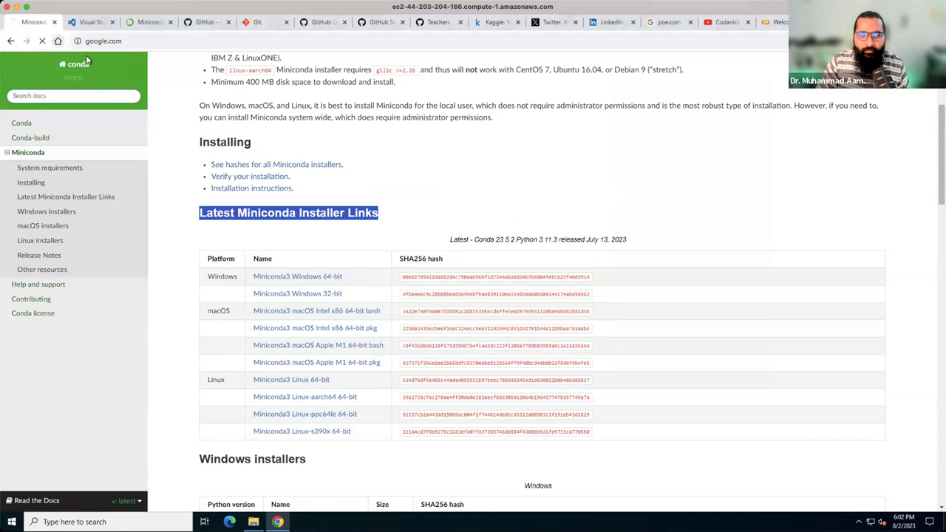
Search Google for 'git', open git-scm.com and go to the Download for Windows page
type("git")
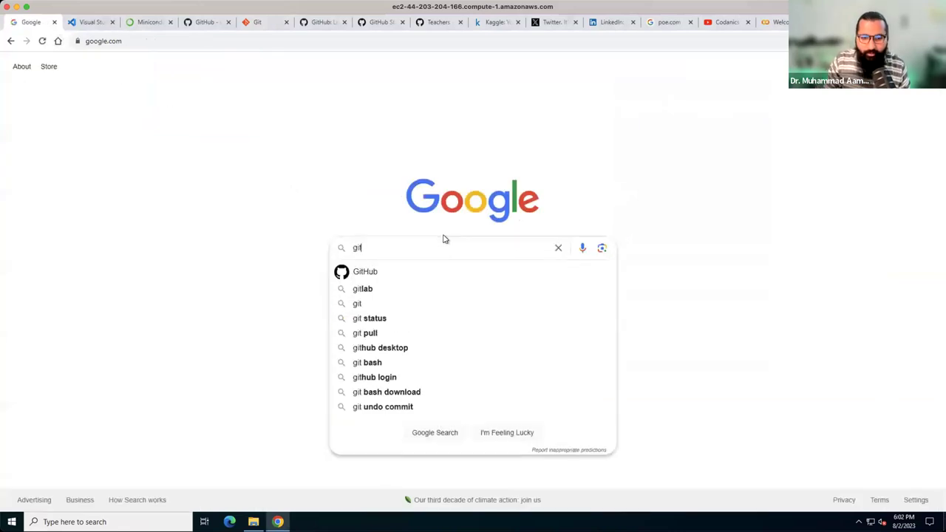
key("Return")
left_click(119, 220)
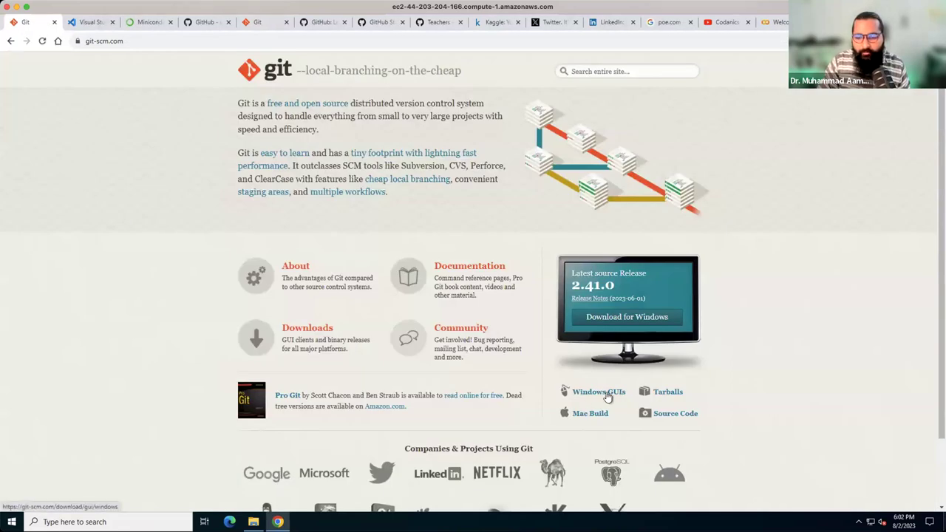
left_click(624, 322)
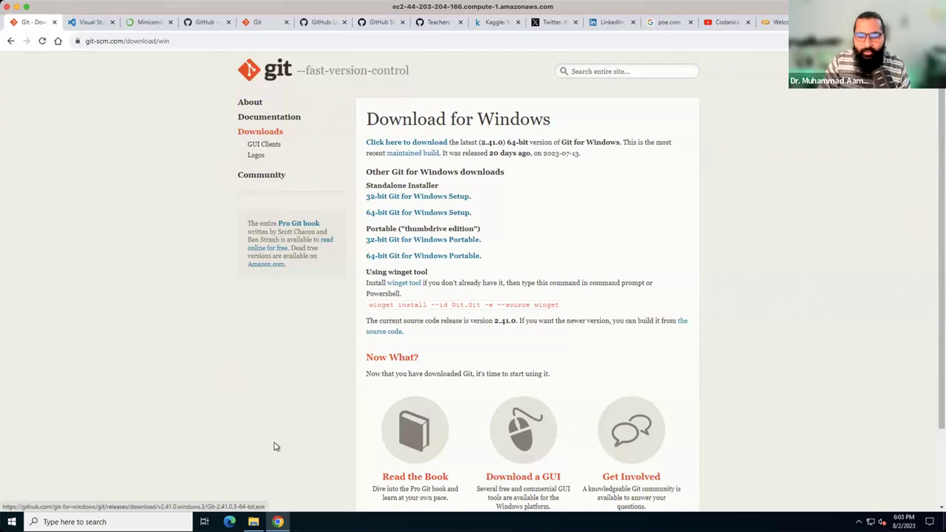
Launch the Git installer as administrator, keeping the default license, location, components and Start Menu folder
left_click(252, 522)
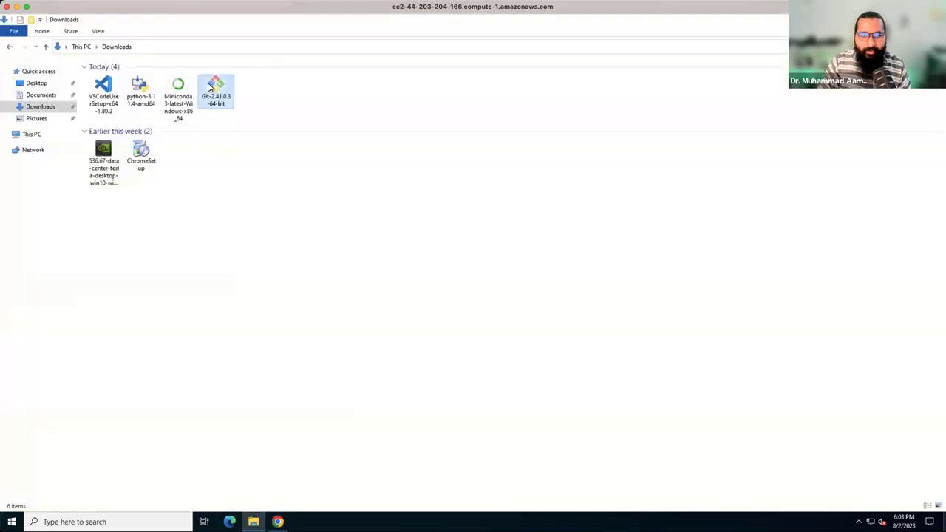
right_click(209, 85)
left_click(220, 102)
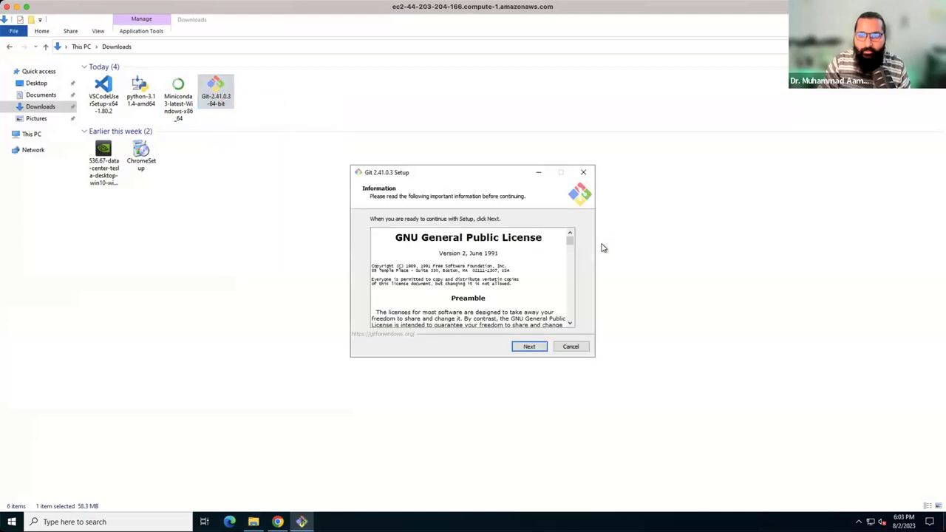
left_click(525, 347)
left_click(521, 348)
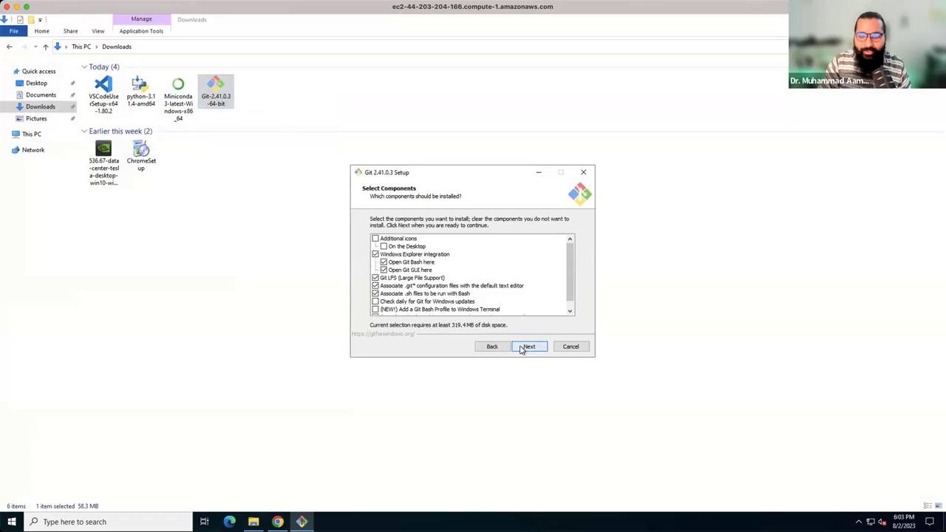
left_click(523, 347)
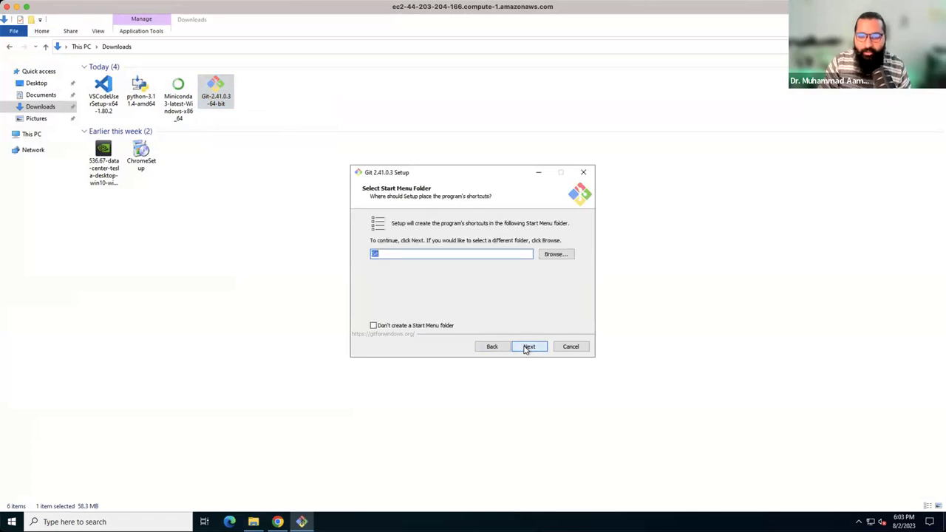
left_click(529, 349)
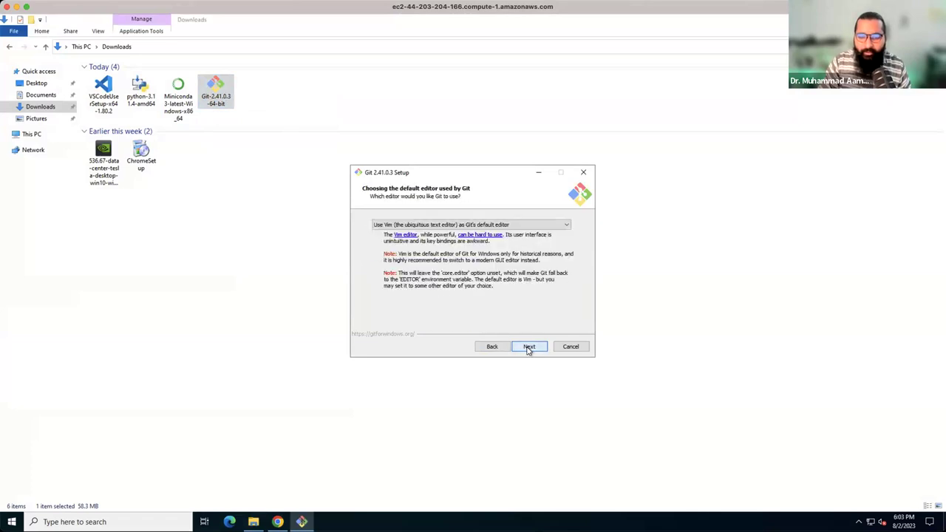
Keep Vim as editor and defaults for branch name, PATH, OpenSSH, OpenSSL, line endings, MinTTY, pull and credentials
left_click(538, 224)
left_click(538, 224)
left_click(528, 347)
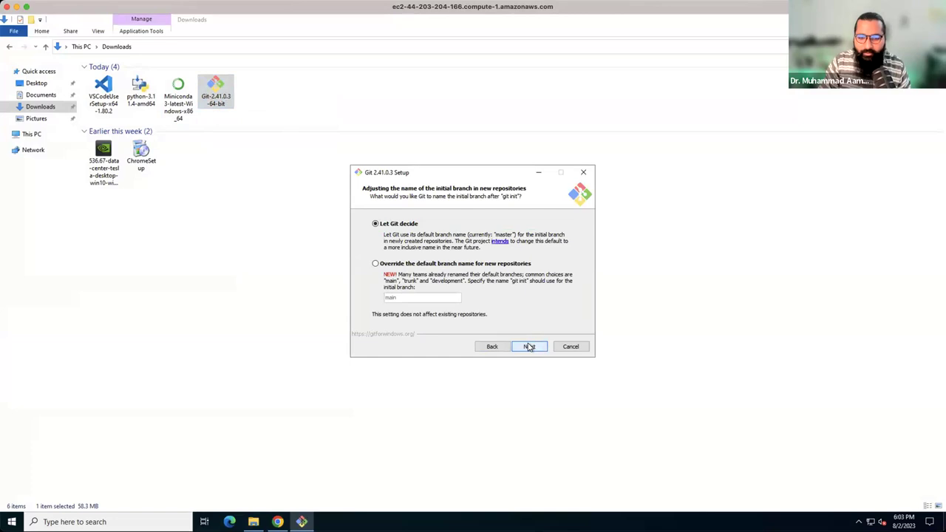
left_click(529, 347)
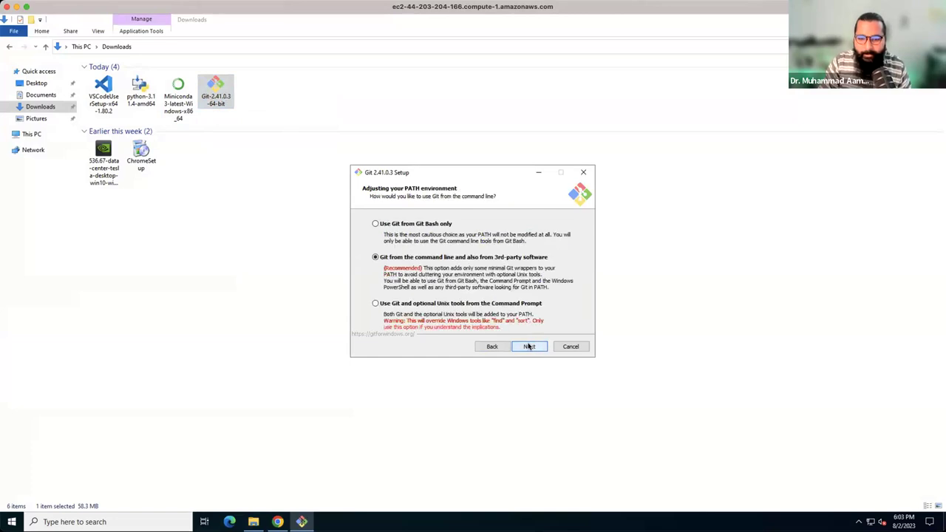
left_click(529, 347)
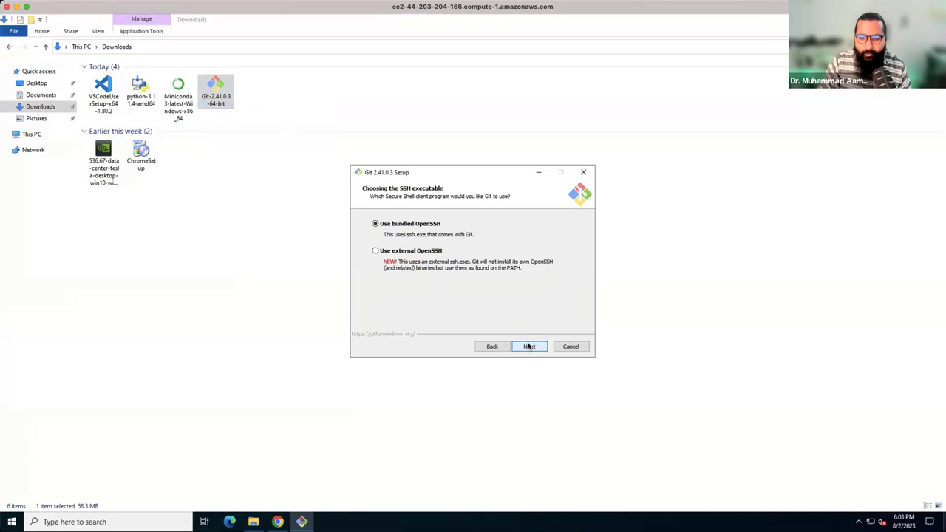
left_click(529, 347)
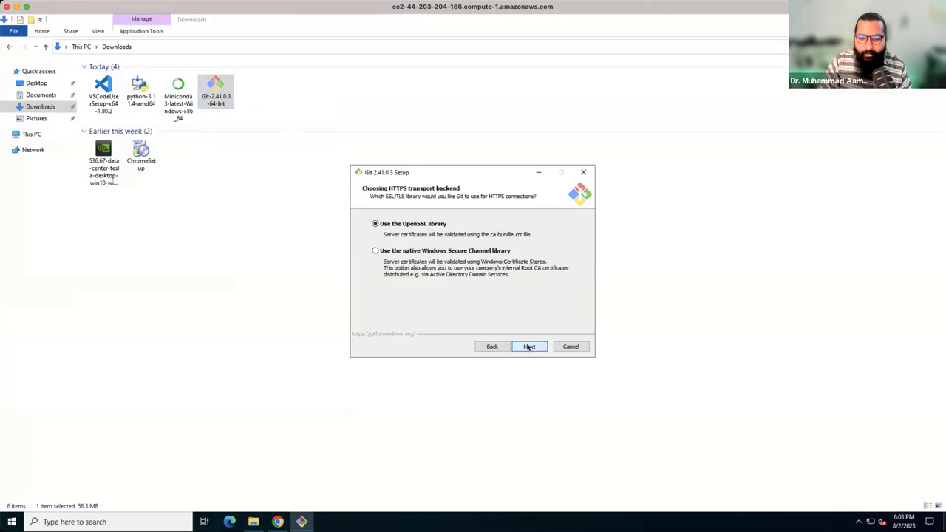
left_click(528, 347)
left_click(529, 347)
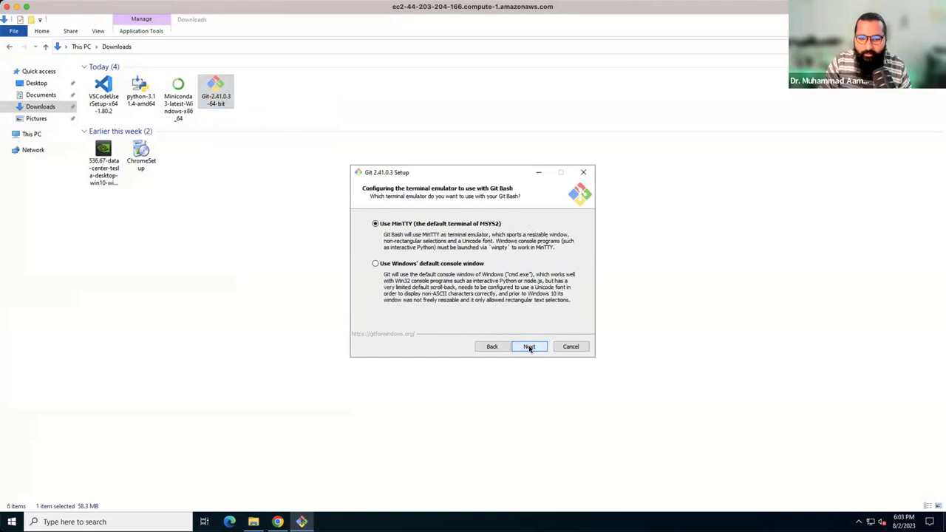
left_click(529, 347)
left_click(529, 347)
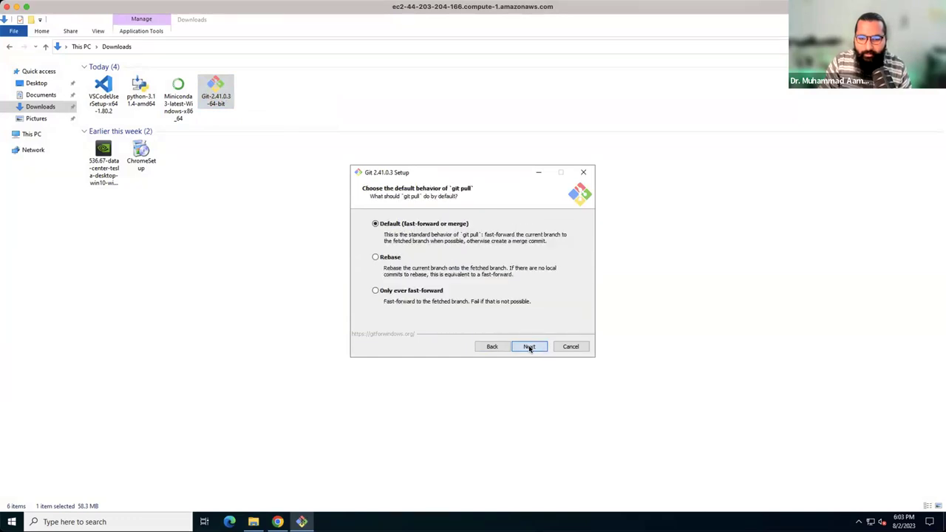
left_click(529, 347)
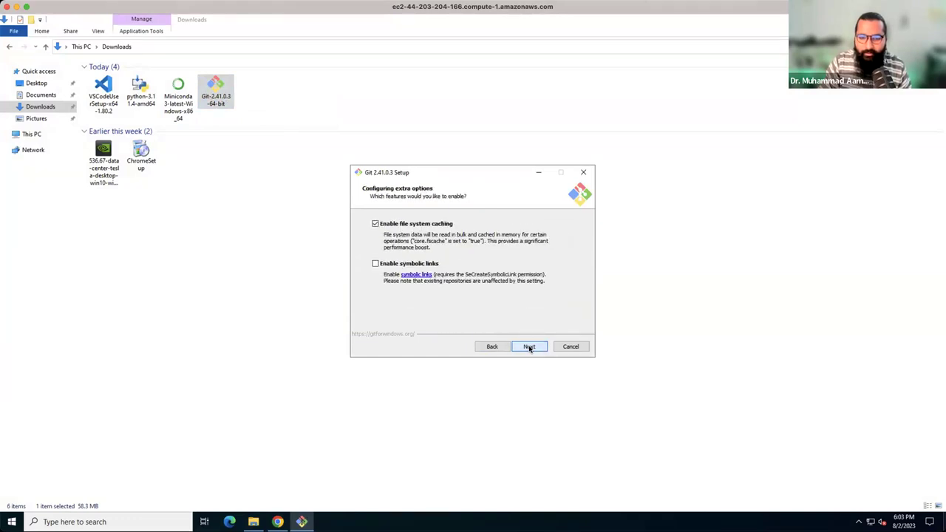
left_click(529, 348)
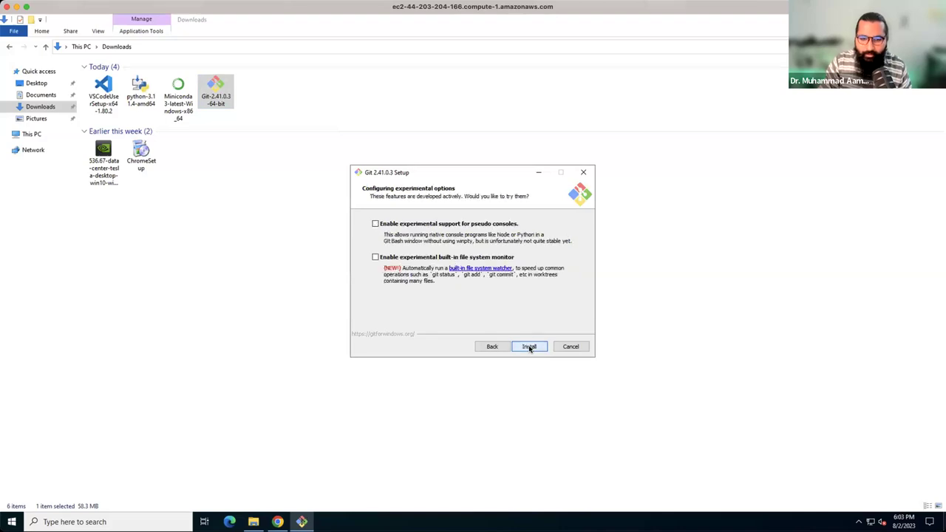
Install Git, untick View Release Notes, close the wizard and return to the browser
left_click(529, 347)
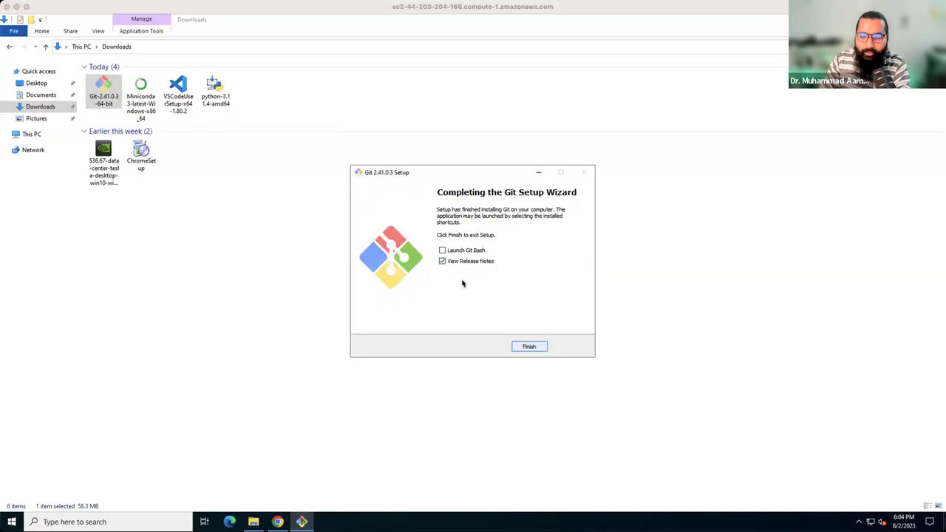
left_click(442, 261)
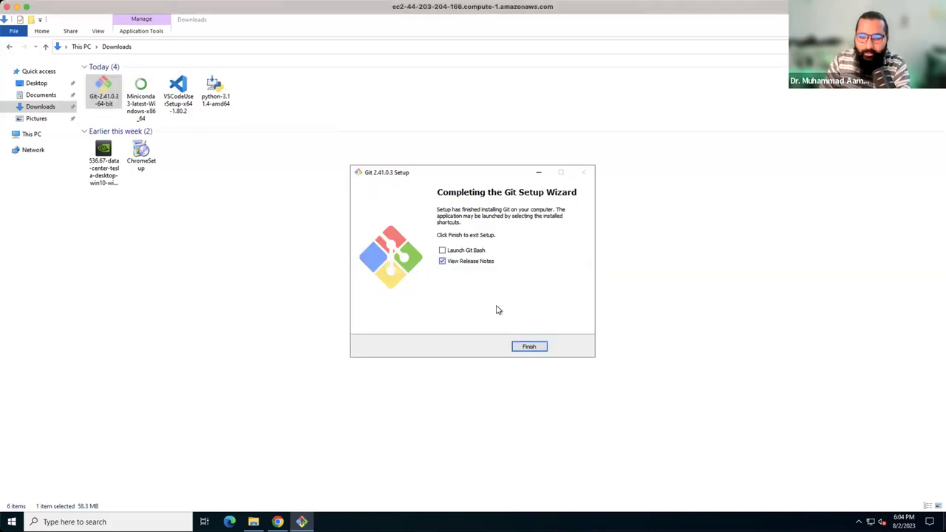
left_click(529, 347)
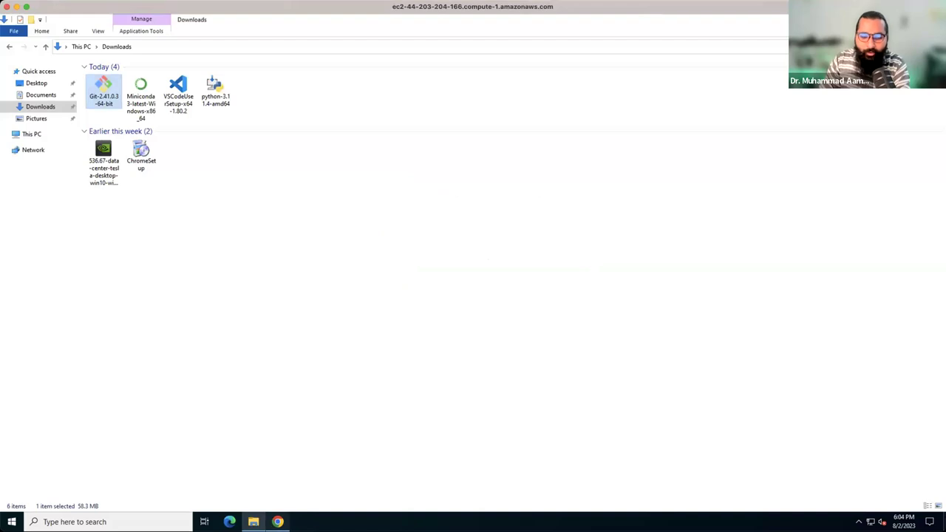
key("alt+Tab")
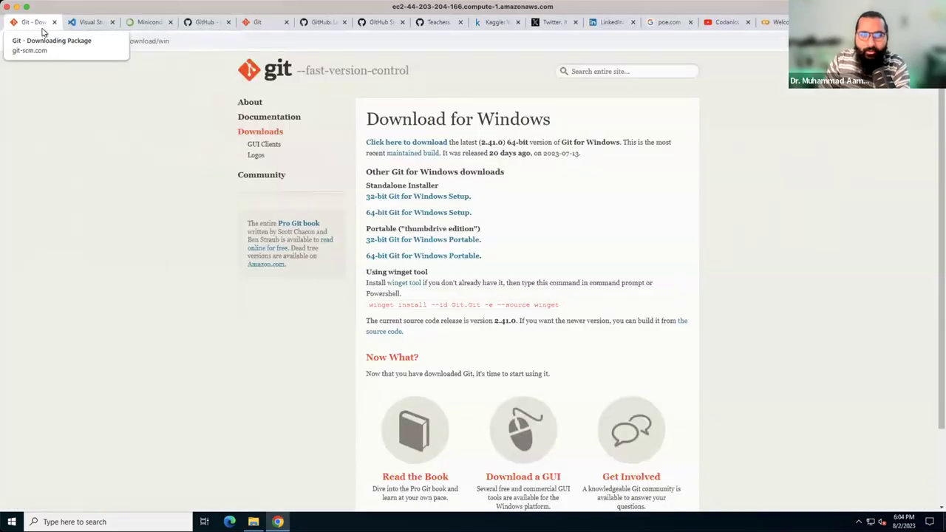
Search Google for 'python' in the first tab and open python.org
left_click(58, 40)
type("python")
key("Return")
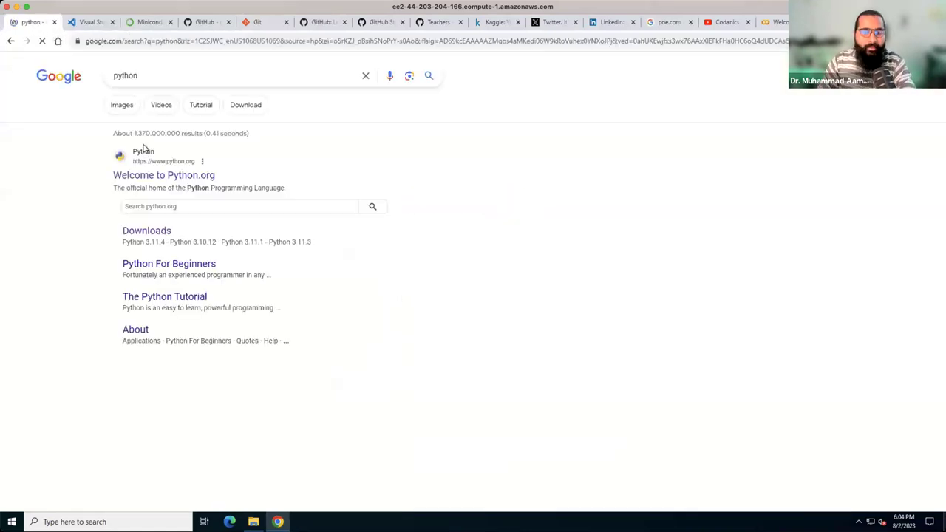
left_click(127, 175)
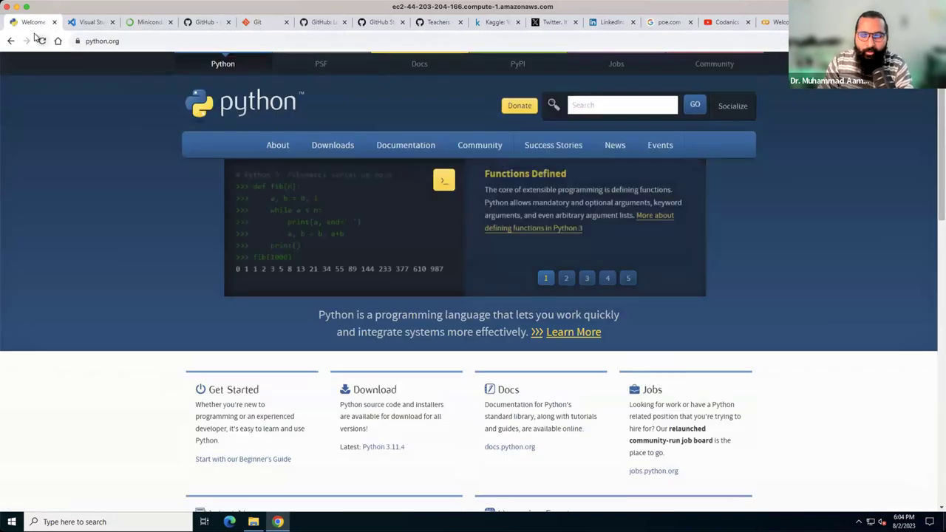
Move through the VS Code, Miniconda, Git and miniforge tabs to the GitHub tab
left_click(89, 24)
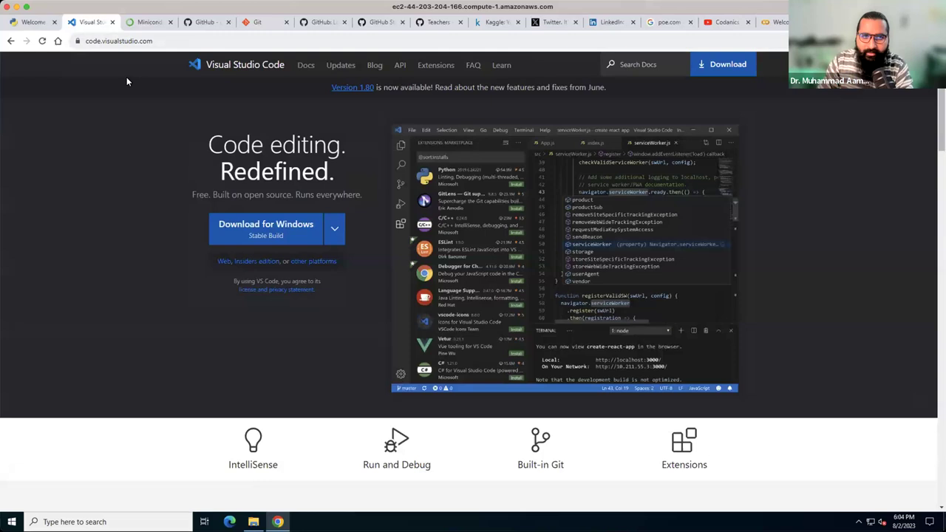
left_click(149, 23)
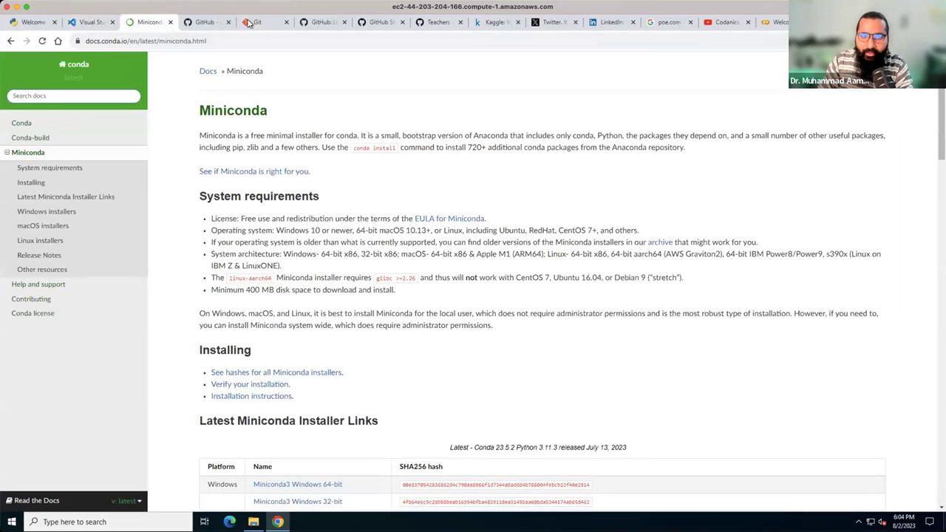
left_click(260, 23)
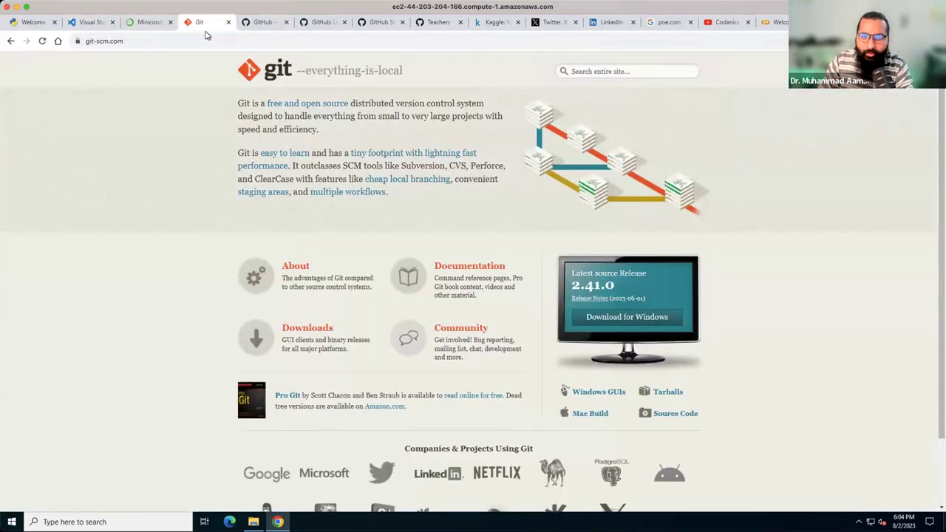
left_click(260, 23)
scroll(143, 158, "up", 15)
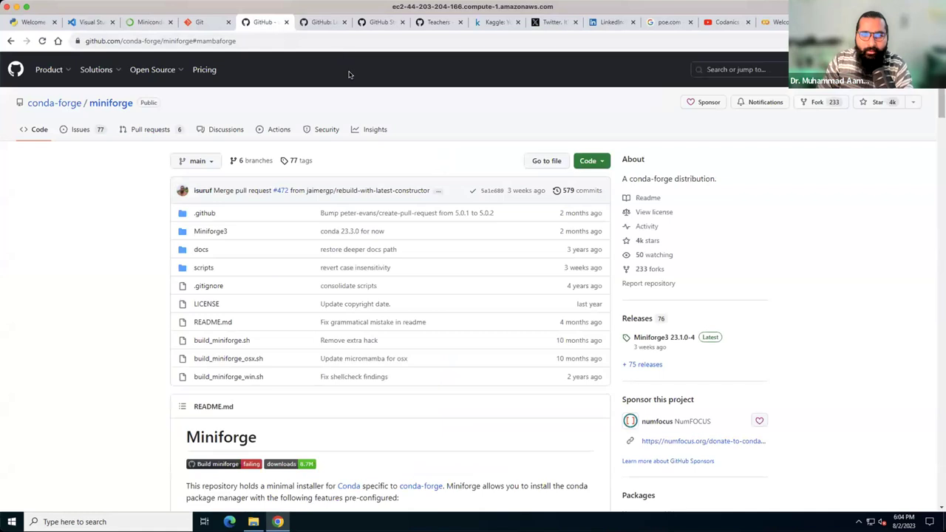
key("ctrl+Tab")
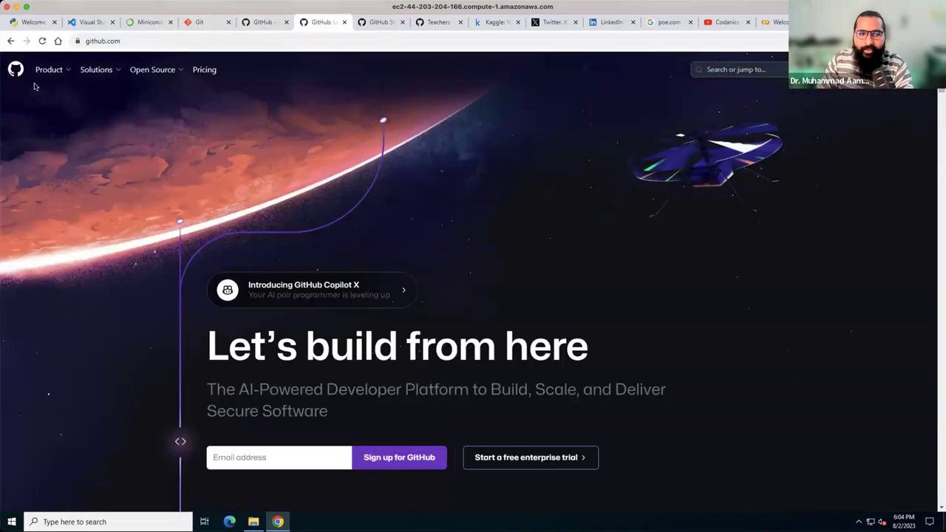
Search Google for 'github' and open the GitHub homepage in this tab
left_click(58, 41)
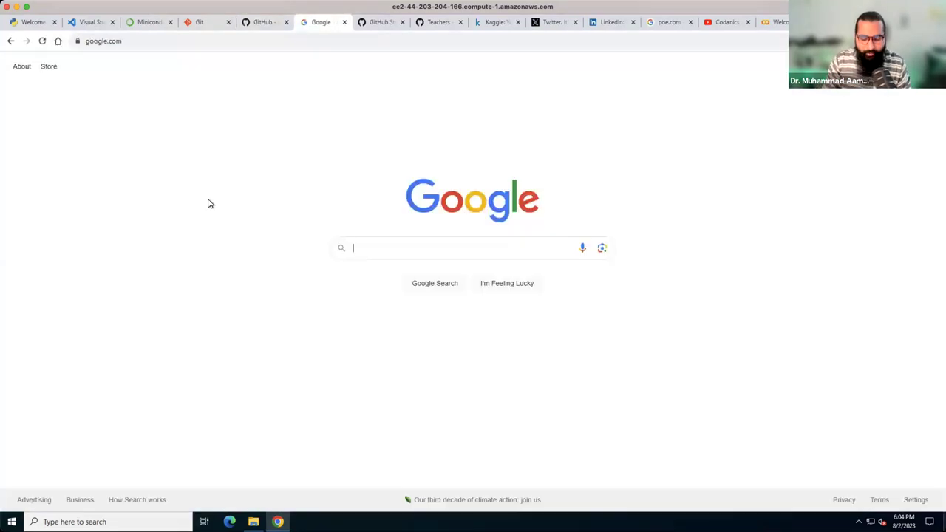
type("github")
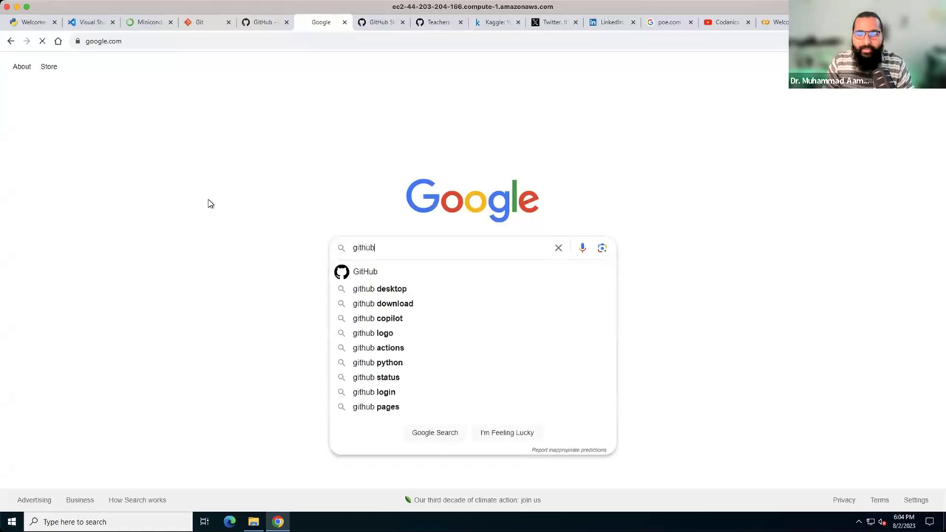
key("Return")
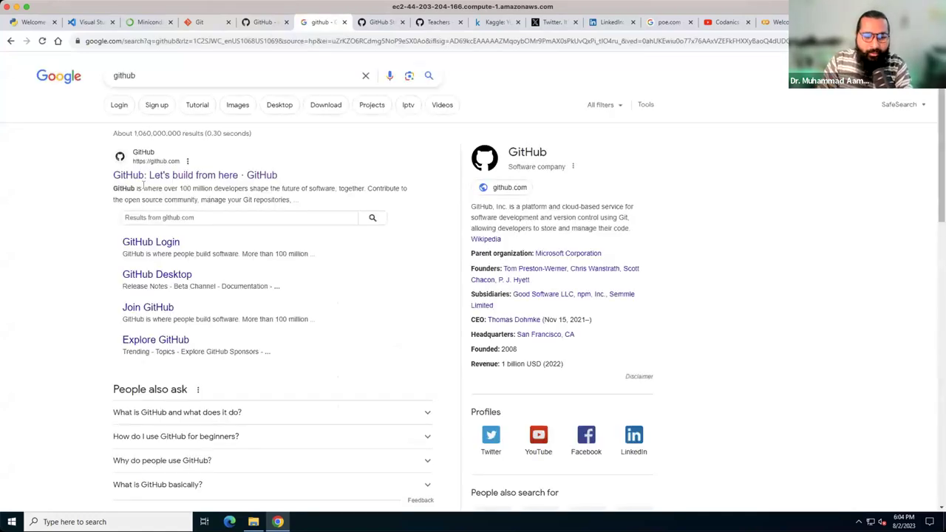
left_click(206, 178)
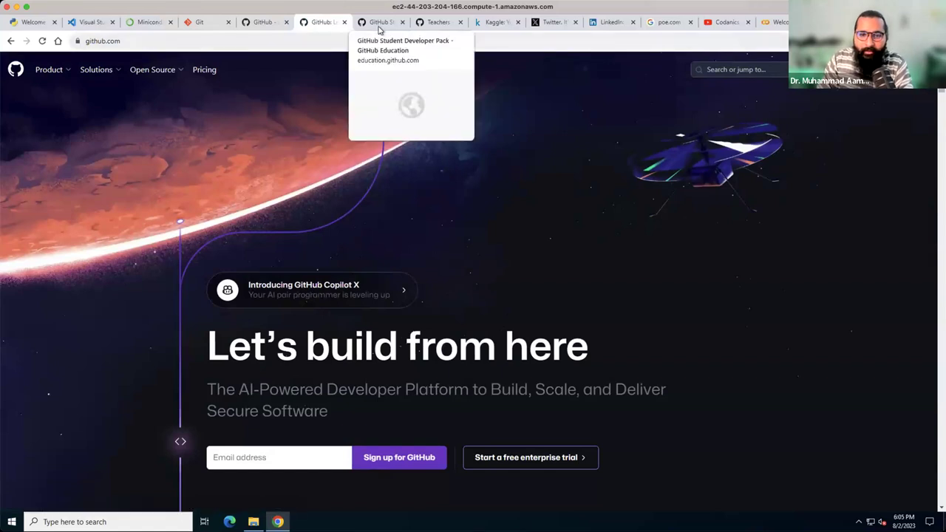
In the next tab, search 'github student pack' and open the GitHub Student Developer Pack page
left_click(378, 26)
left_click(58, 40)
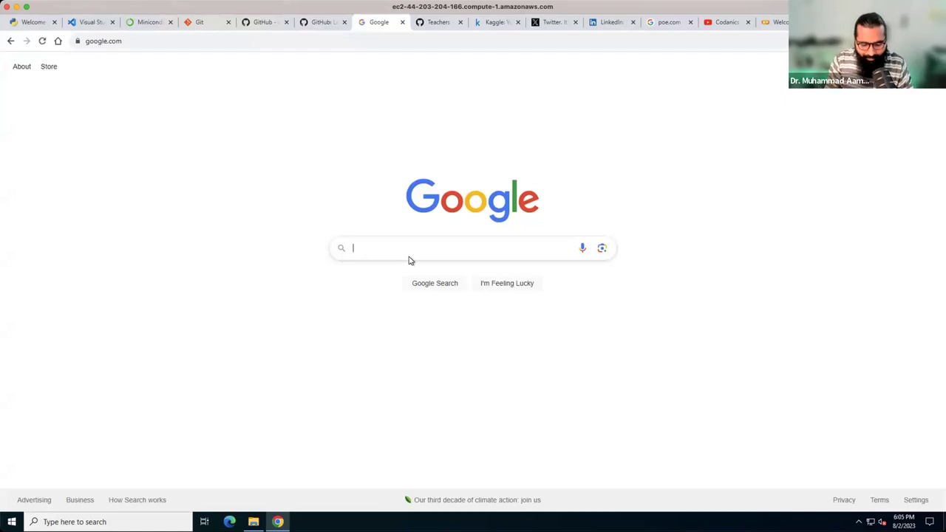
type("github education")
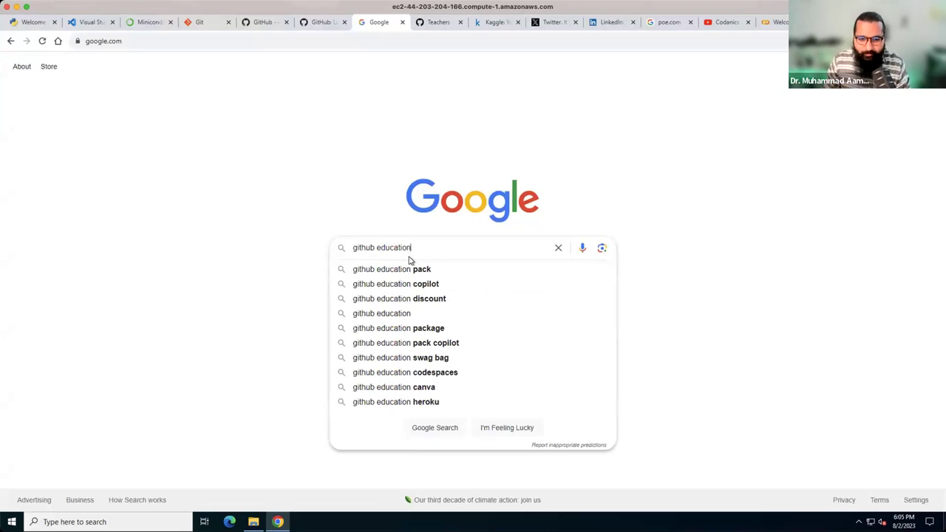
key("BackSpace")
key("BackSpace")
key("BackSpace")
key("BackSpace")
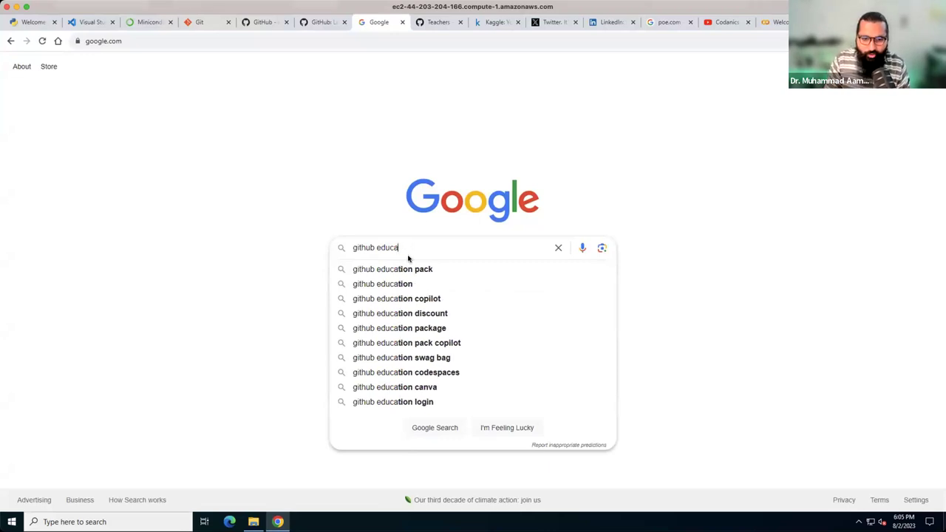
key("BackSpace")
key("BackSpace")
key("BackSpace")
key("BackSpace")
key("BackSpace")
key("BackSpace")
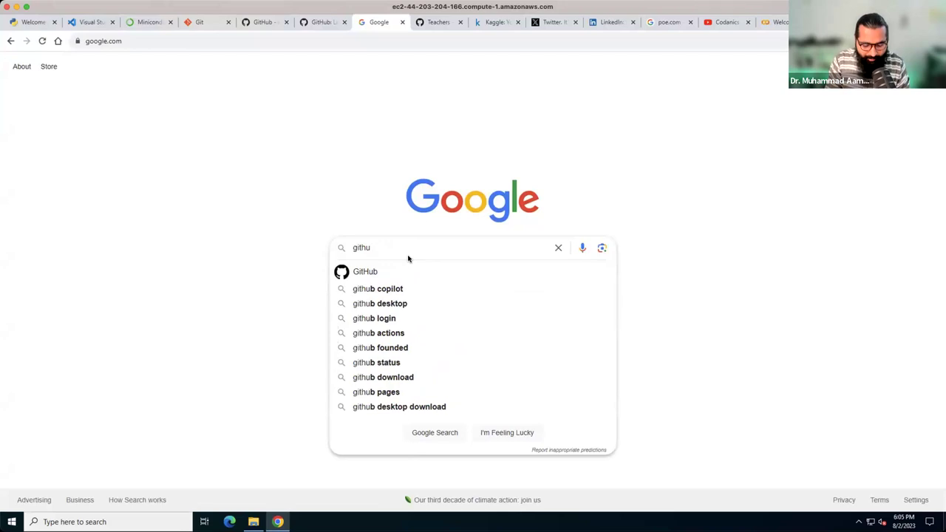
type("b student pack")
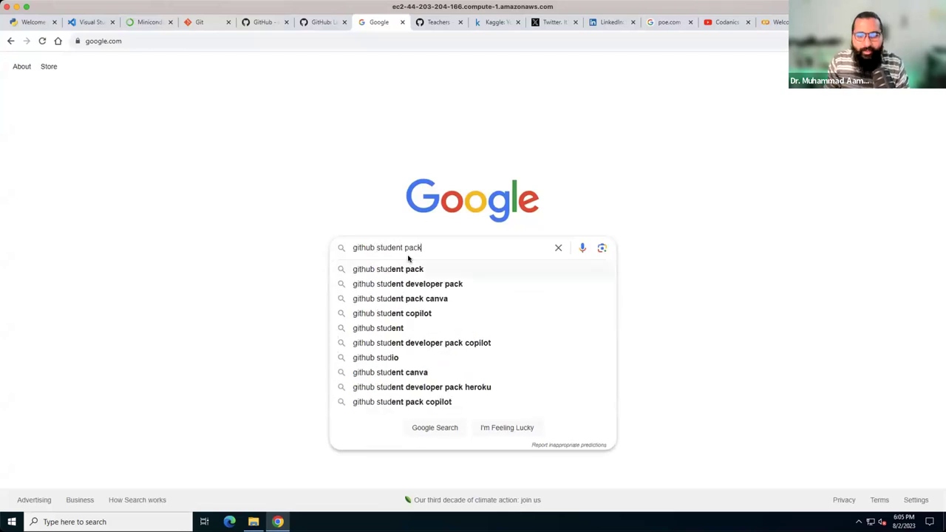
key("Down")
key("Down")
key("Return")
left_click(215, 178)
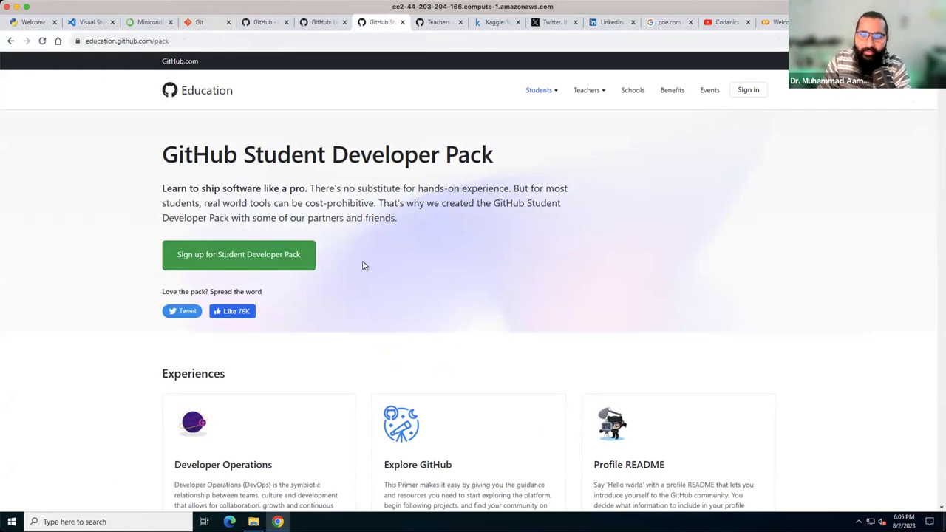
Scroll down the Student Developer Pack page to All offers, highlighting the Data Science & Machine Learning title
scroll(449, 272, "down", 1)
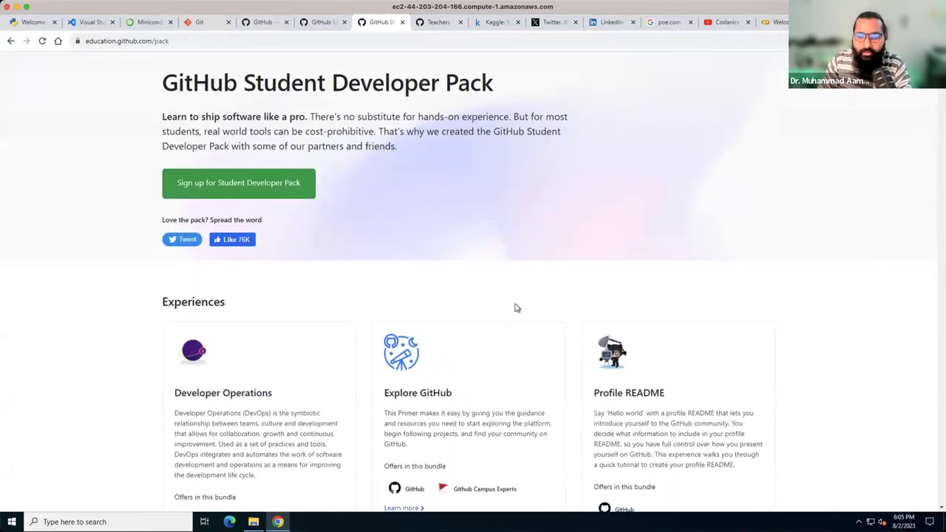
scroll(521, 310, "down", 2)
scroll(529, 314, "down", 2)
scroll(529, 314, "down", 3)
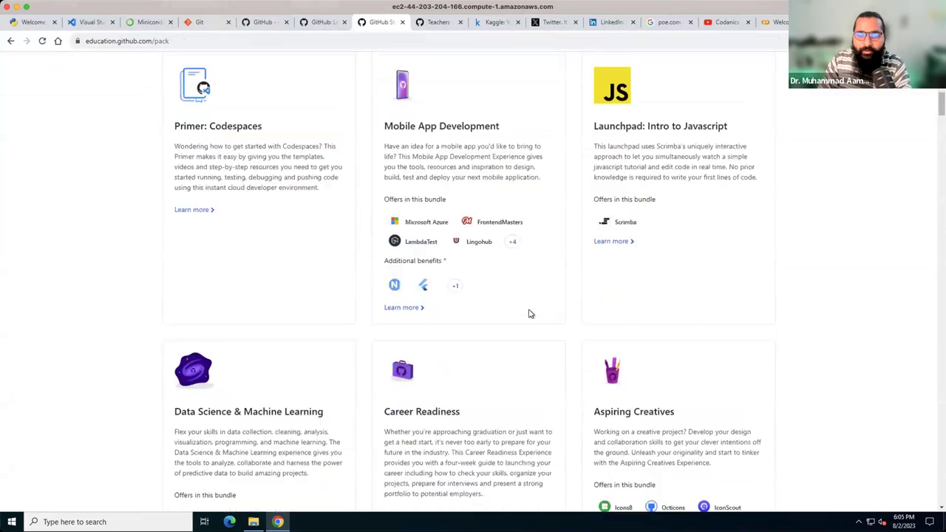
scroll(529, 314, "down", 1)
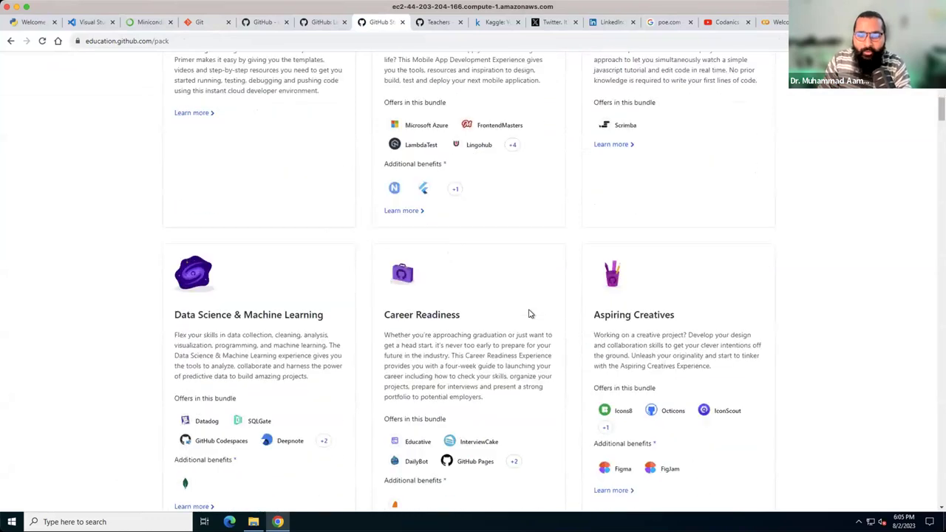
scroll(529, 314, "down", 1)
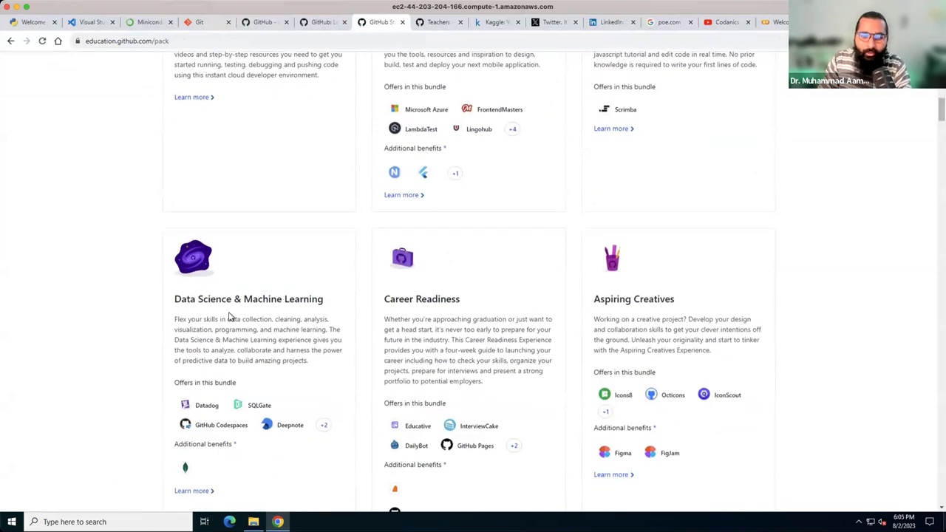
left_click_drag(176, 299, 322, 300)
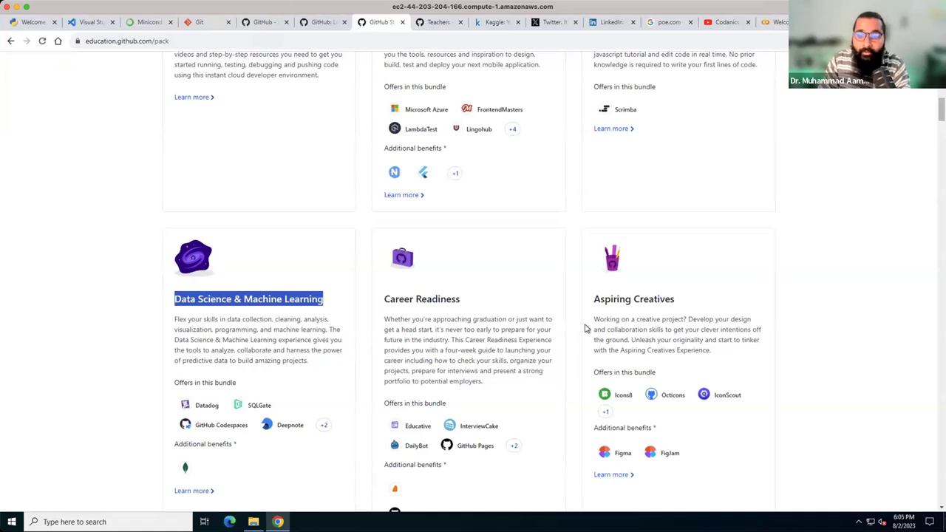
scroll(642, 325, "down", 1)
scroll(552, 363, "down", 3)
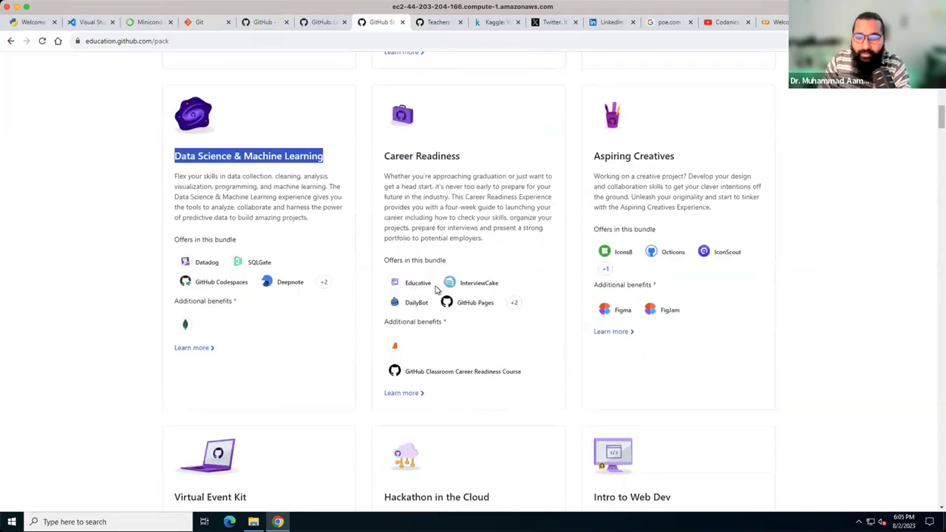
scroll(481, 353, "down", 1)
scroll(480, 353, "down", 3)
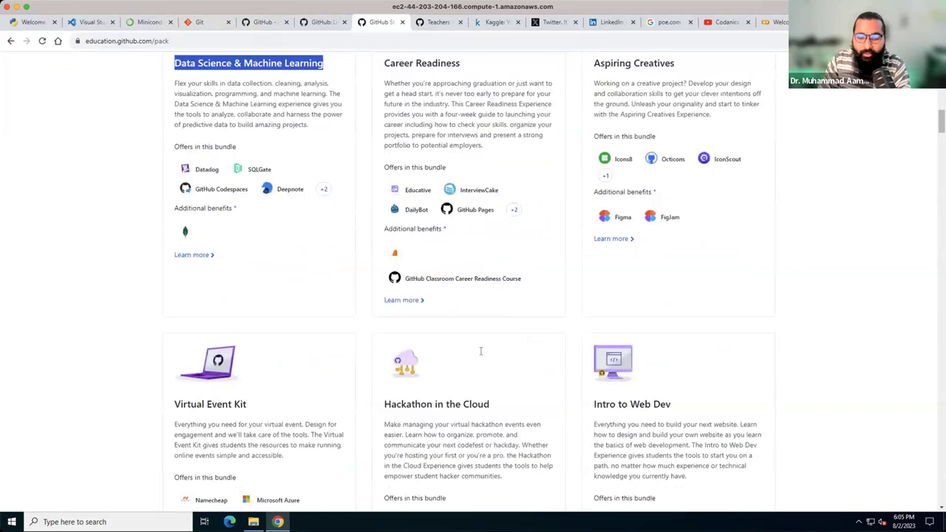
scroll(178, 381, "down", 1)
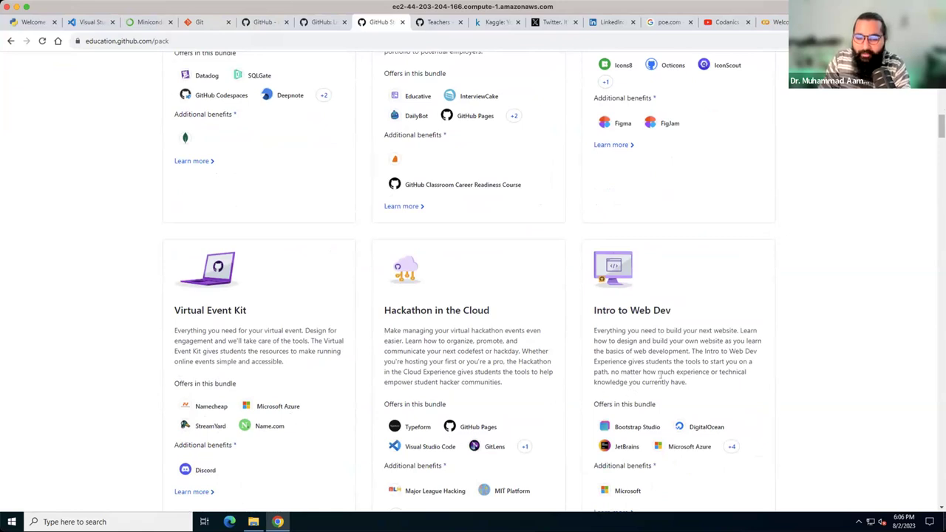
scroll(660, 376, "down", 1)
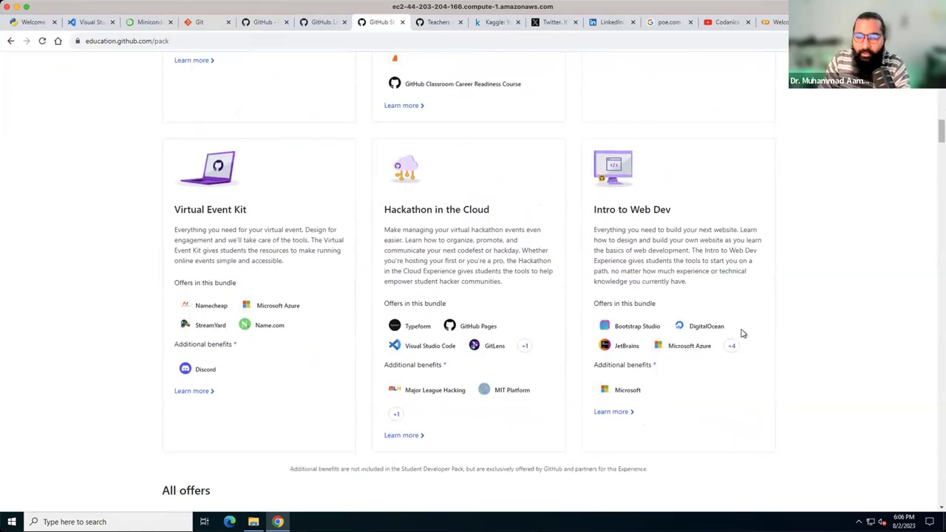
scroll(760, 393, "down", 4)
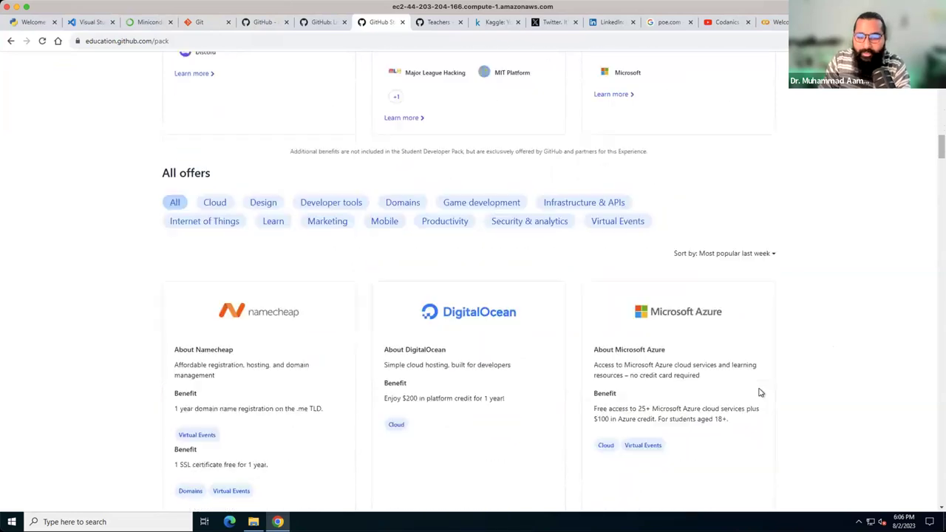
Scroll through all the offer cards down to the GitHub footer, then back up
scroll(761, 392, "down", 3)
scroll(761, 392, "down", 4)
scroll(761, 392, "down", 5)
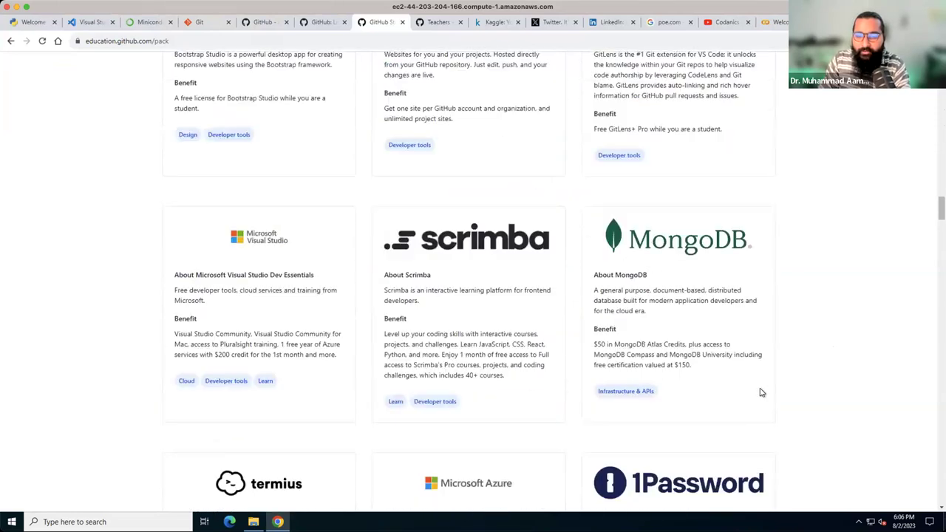
scroll(761, 392, "down", 3)
scroll(761, 392, "down", 2)
scroll(761, 392, "down", 1)
scroll(761, 392, "down", 2)
scroll(761, 392, "down", 2)
scroll(760, 393, "down", 3)
scroll(760, 392, "down", 3)
scroll(761, 392, "down", 2)
scroll(761, 393, "down", 2)
scroll(761, 392, "down", 6)
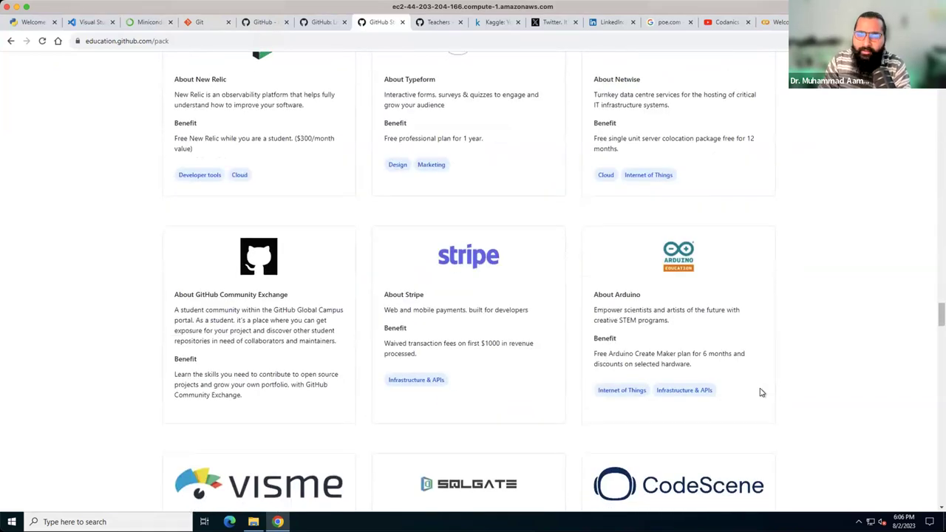
scroll(761, 393, "up", 10)
scroll(761, 393, "up", 10)
scroll(760, 392, "down", 10)
scroll(761, 392, "down", 10)
scroll(761, 393, "down", 10)
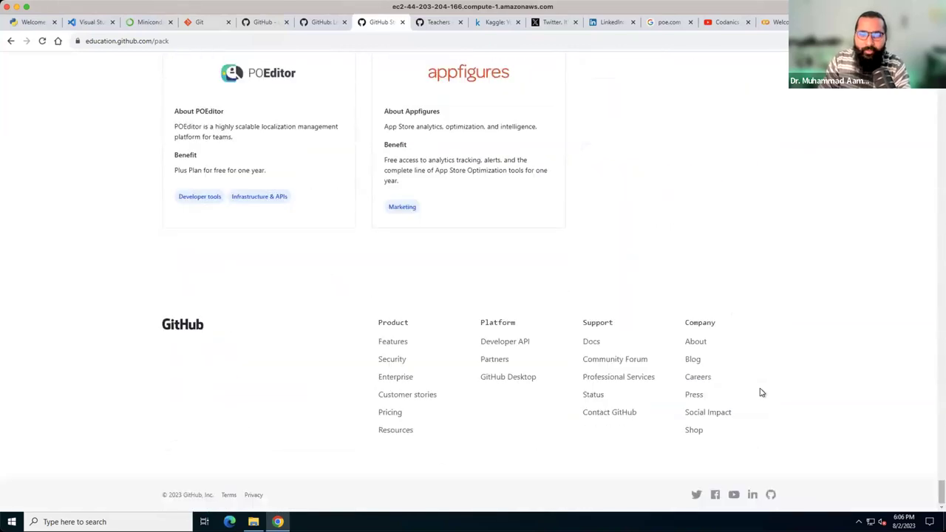
scroll(761, 392, "up", 10)
scroll(760, 392, "up", 10)
scroll(761, 392, "up", 10)
scroll(761, 392, "up", 10)
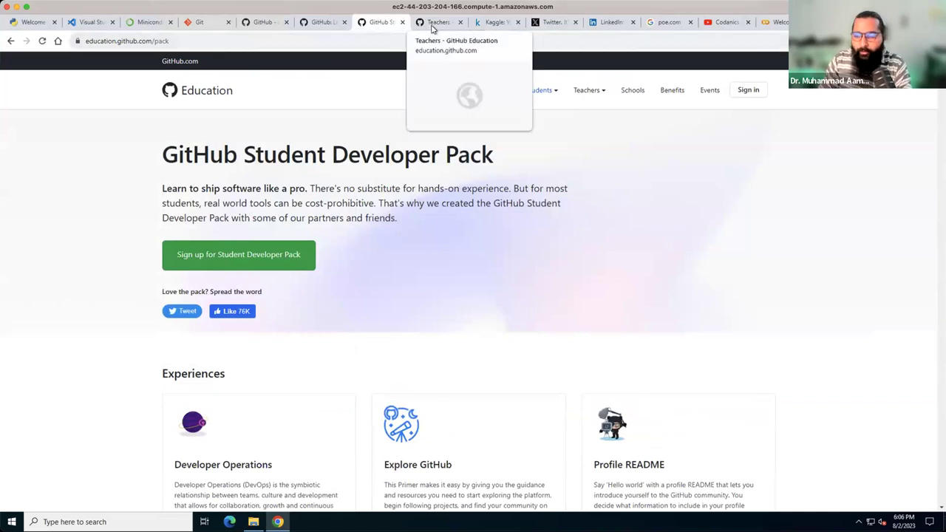
View the GitHub Education Teachers page, select its URL, then switch to the Kaggle homepage
left_click(433, 22)
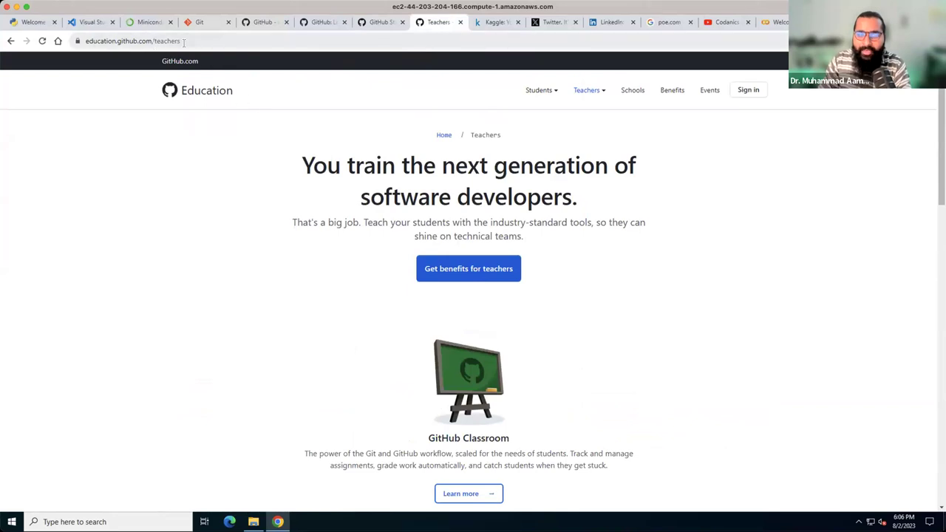
left_click_drag(183, 41, 77, 39)
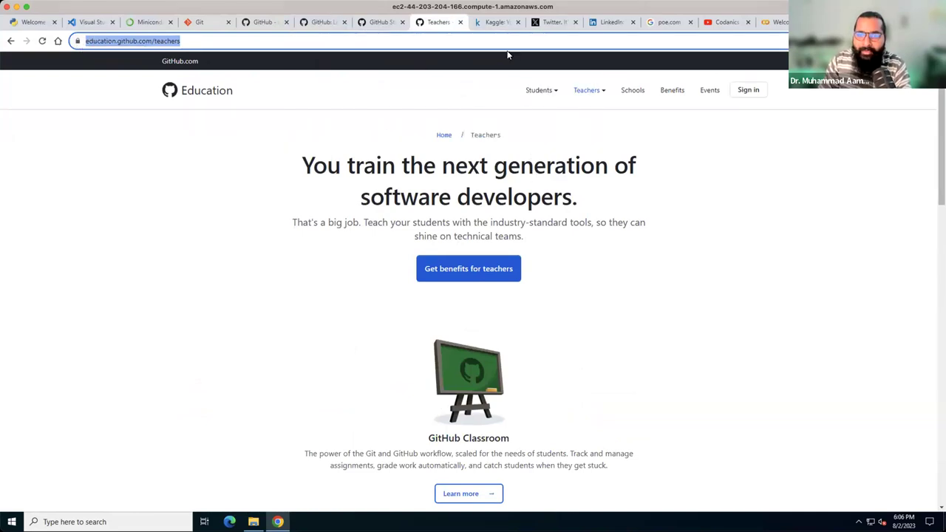
left_click(498, 23)
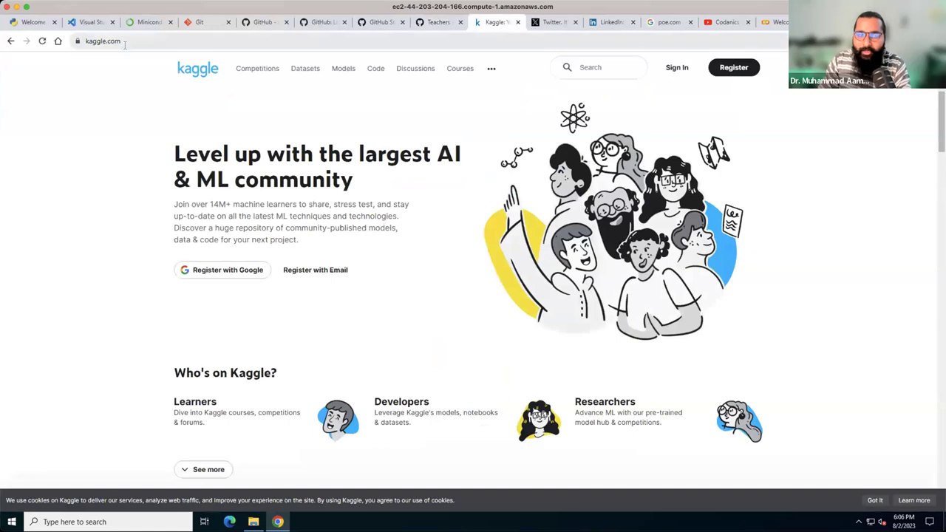
Reload kaggle.com by searching Google for 'kaggle', then view the Twitter sign-up tab
left_click(58, 40)
type("kaggle")
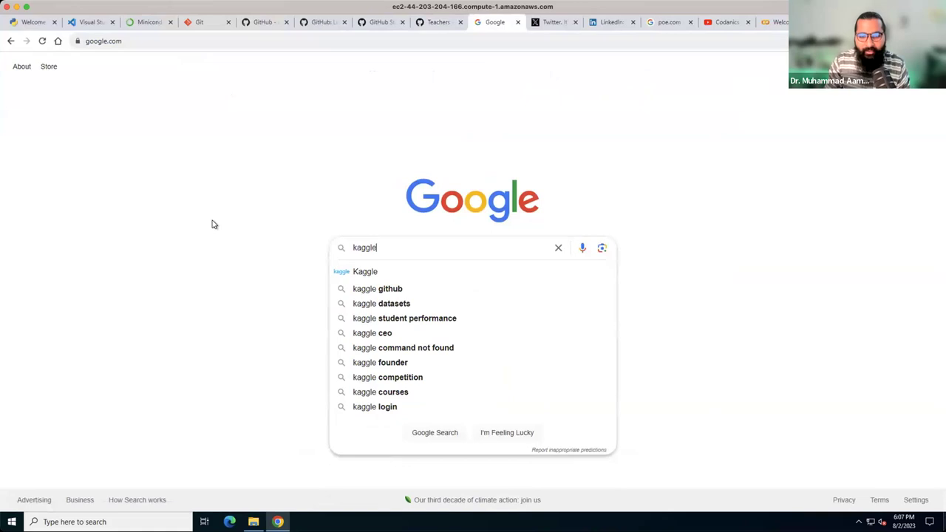
key("Return")
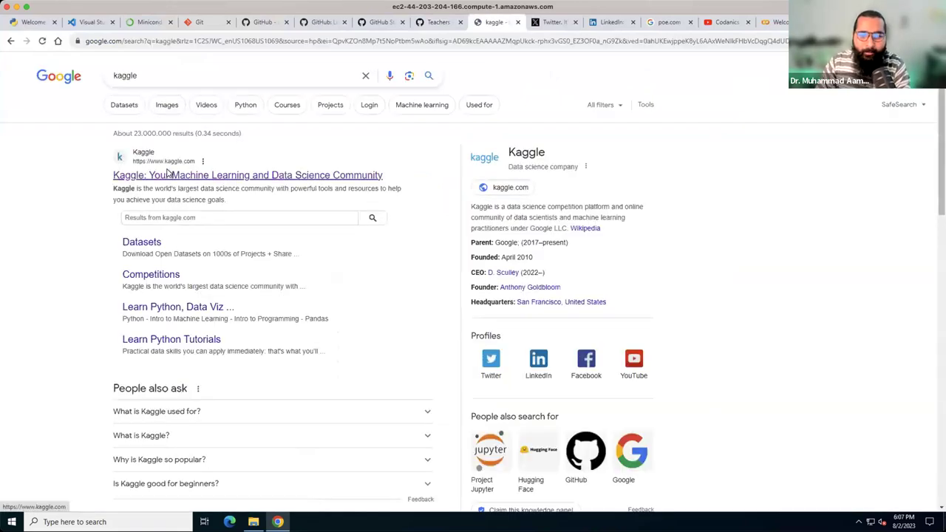
left_click(168, 175)
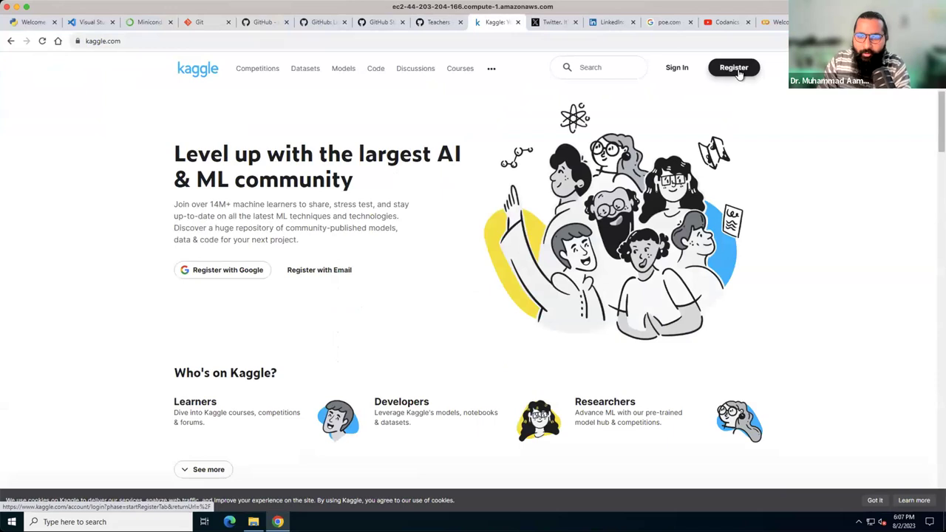
left_click(553, 22)
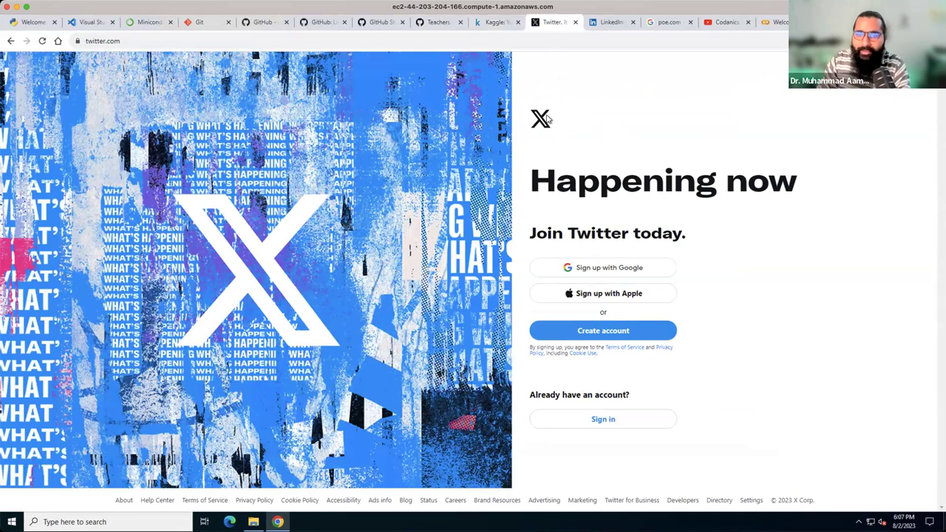
Check the LinkedIn sign-in tab, then open the 'Poe - Fast, Helpful AI Chat' result
left_click(610, 24)
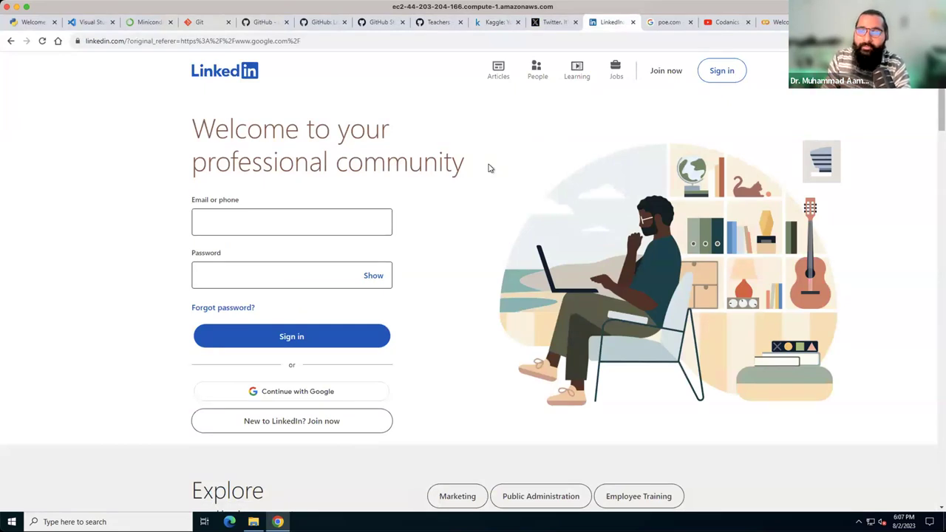
left_click(663, 23)
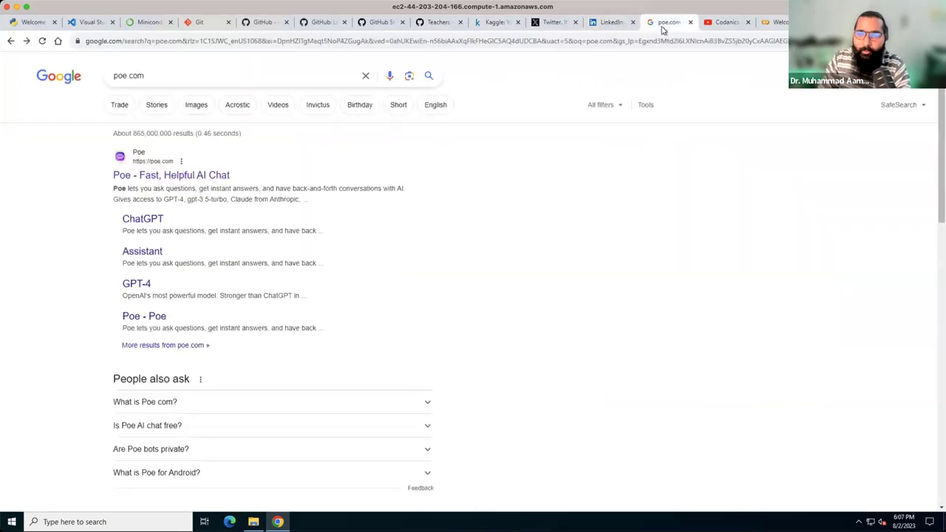
left_click_drag(148, 79, 115, 79)
left_click(141, 176)
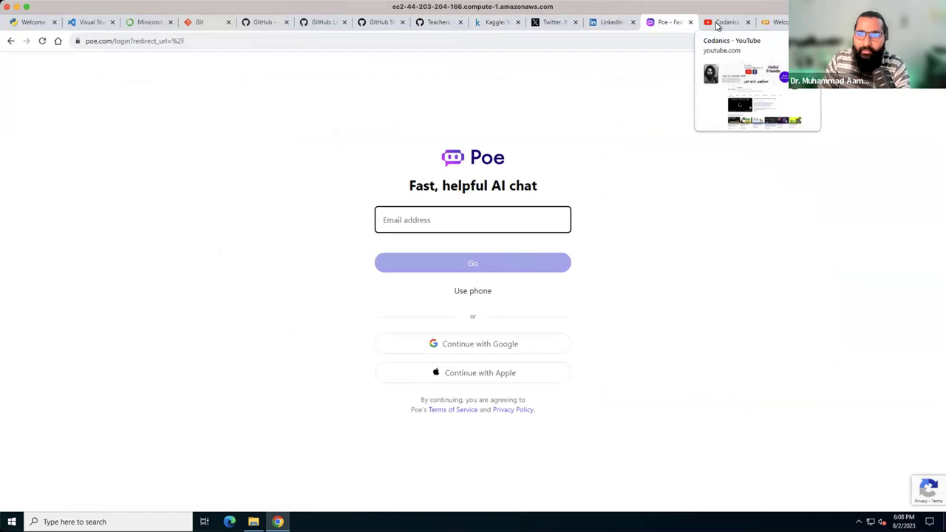
View the Codanics YouTube channel, then the Welcome To Colaboratory notebook
left_click(717, 25)
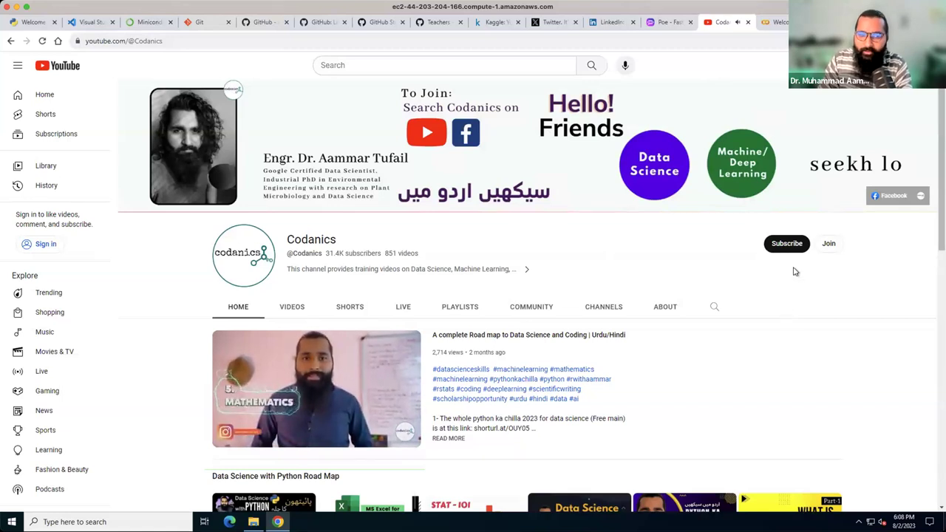
left_click(777, 23)
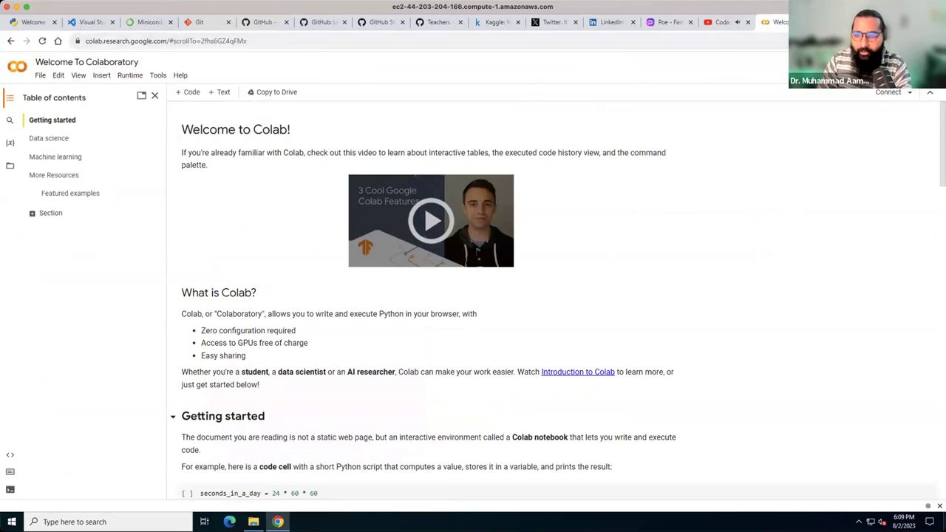
Close the Colab tab and cycle through VS Code, miniforge, Kaggle and YouTube to GitHub Education
key("ctrl+w")
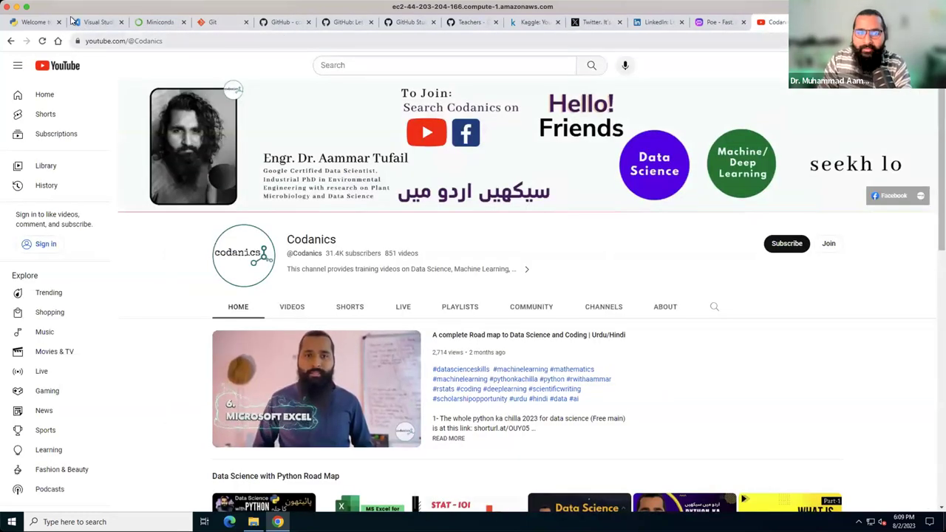
key("ctrl+Tab")
key("ctrl+Tab")
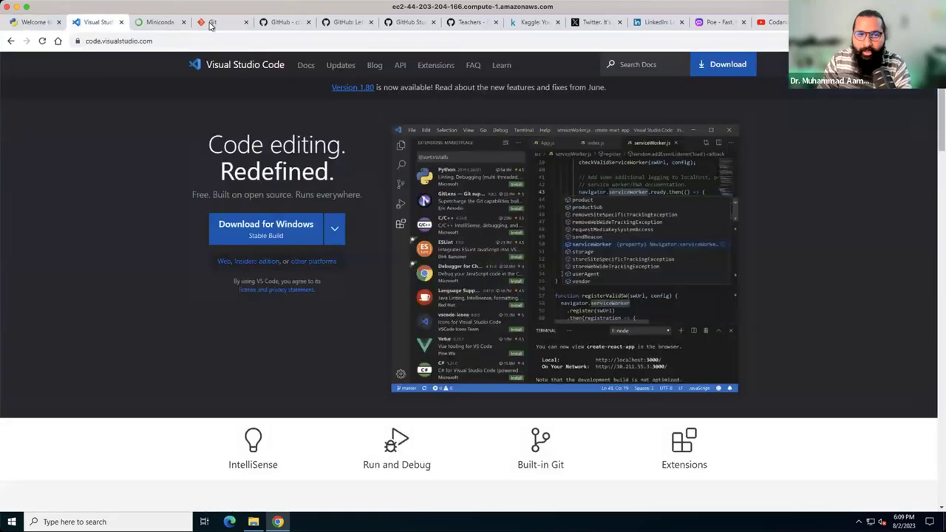
key("ctrl+Tab")
key("ctrl+Tab")
key("ctrl+Tab")
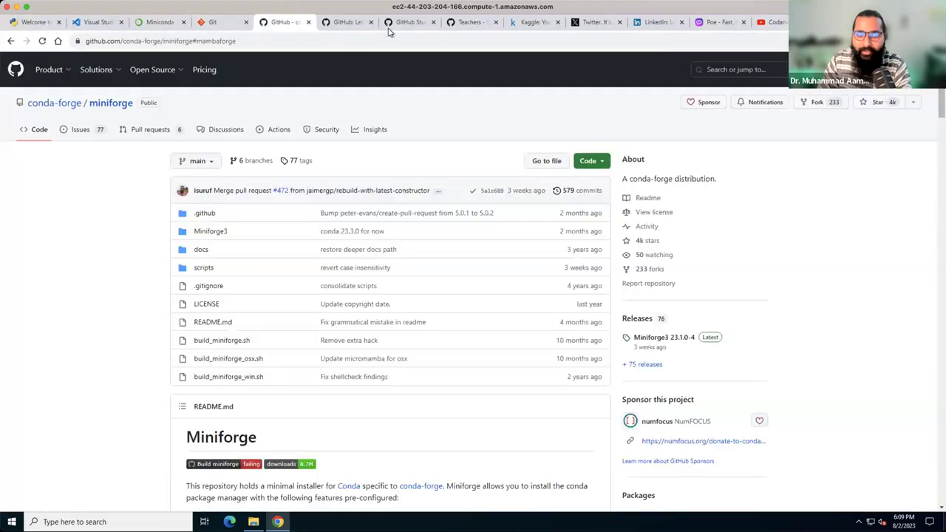
key("ctrl+Tab")
key("ctrl+Tab")
key("ctrl+Tab")
key("ctrl+Tab")
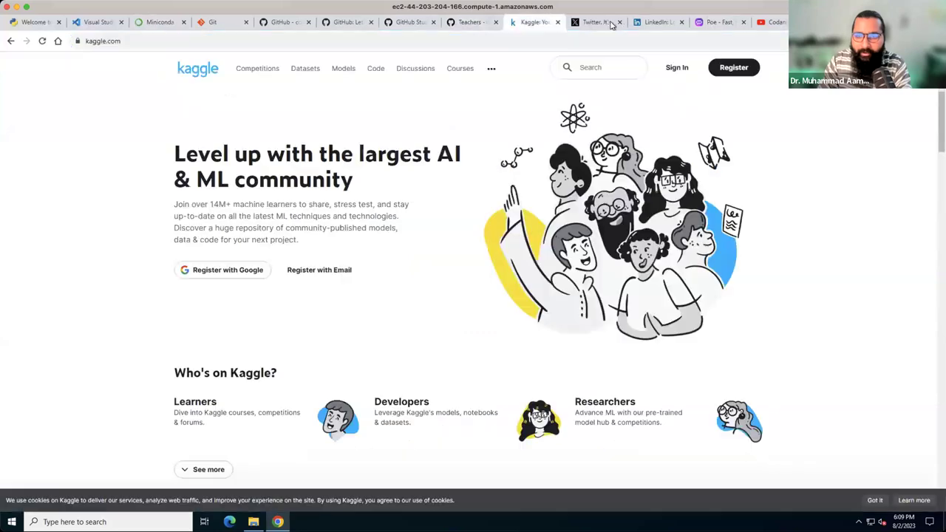
key("ctrl+Tab")
key("ctrl+Tab")
key("ctrl+Tab")
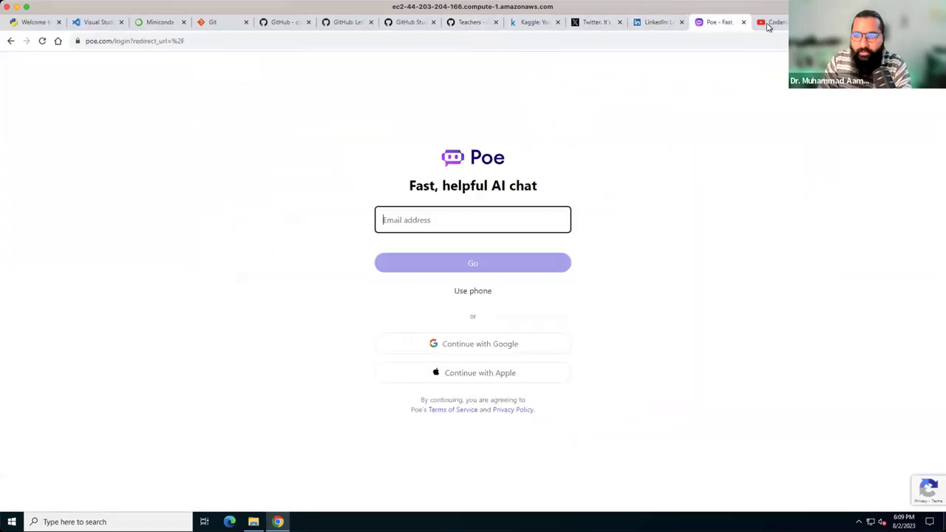
left_click(772, 24)
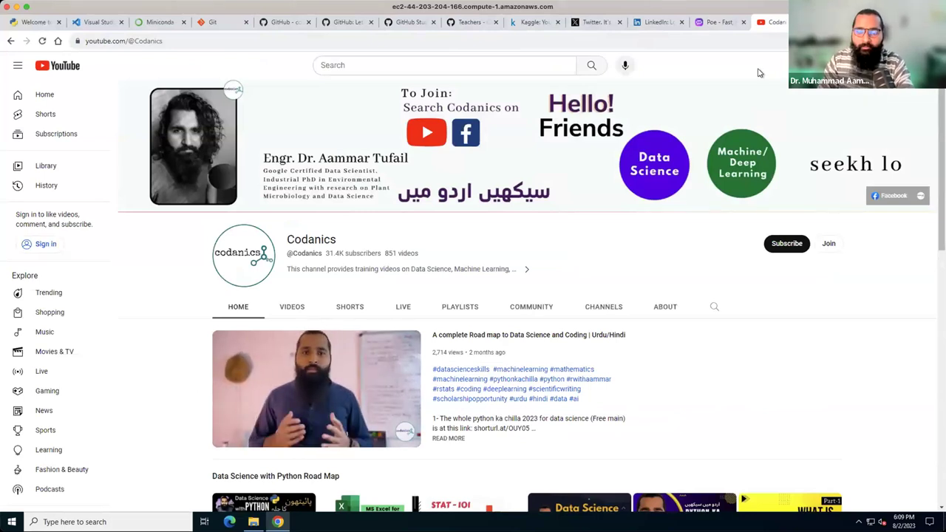
left_click(469, 22)
left_click(413, 22)
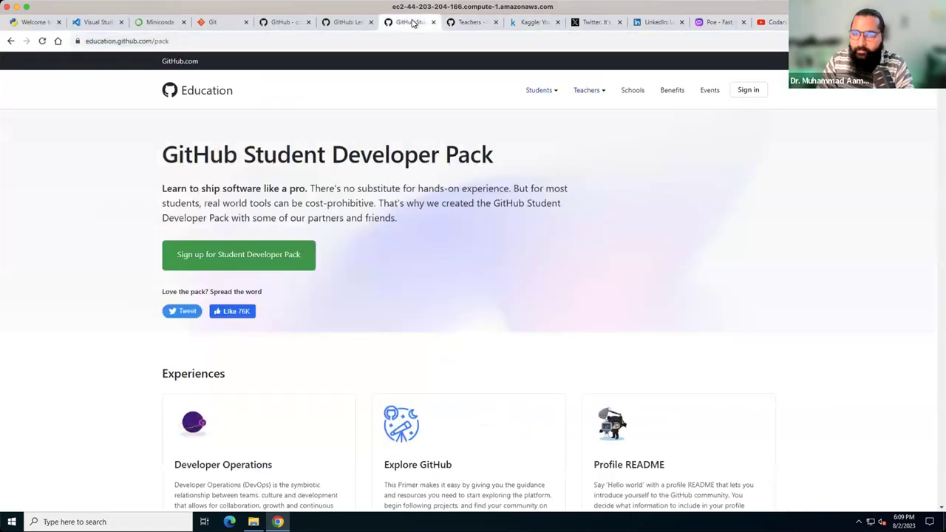